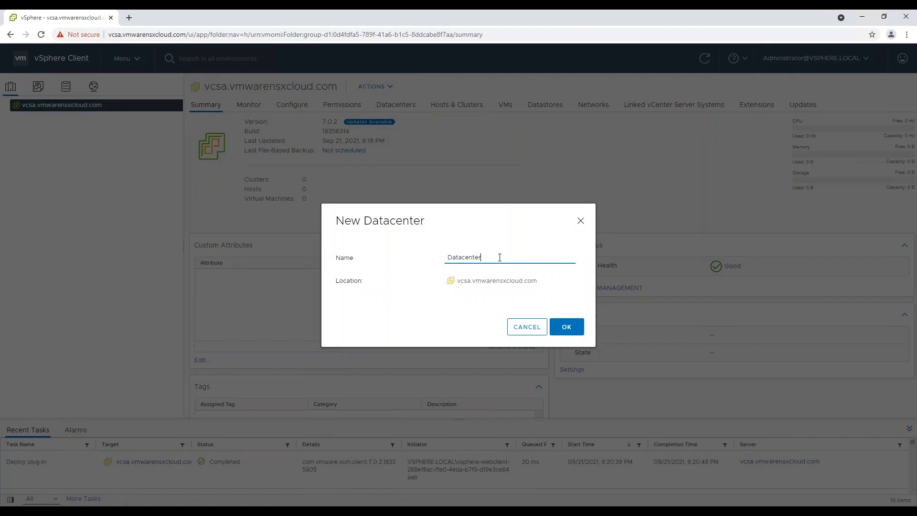
- Name the new datacenter NestedSDDC and create it
{"action": "key", "text": "ctrl+a"}
{"action": "type", "text": "NestedSDDC"}
{"action": "left_click", "coordinate": [577, 328]}
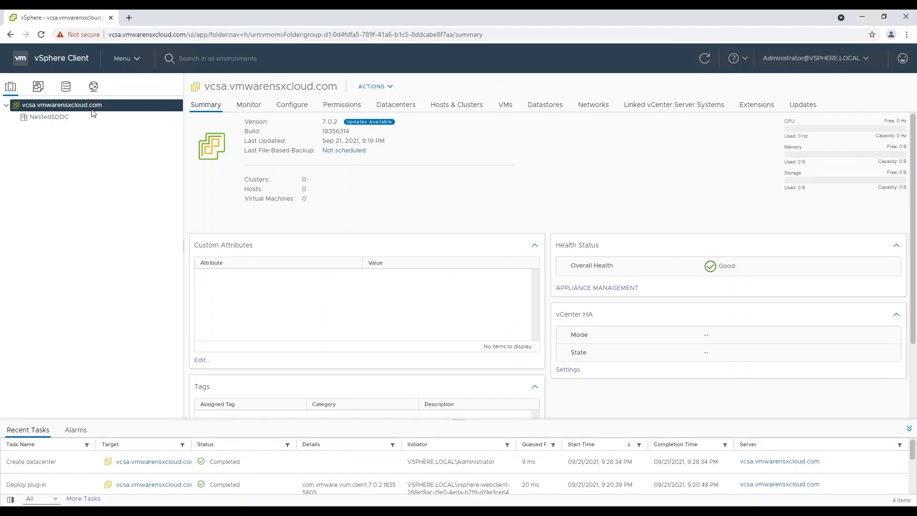
- Start creating a new cluster inside the NestedSDDC datacenter
{"action": "left_click", "coordinate": [46, 117]}
{"action": "right_click", "coordinate": [47, 119]}
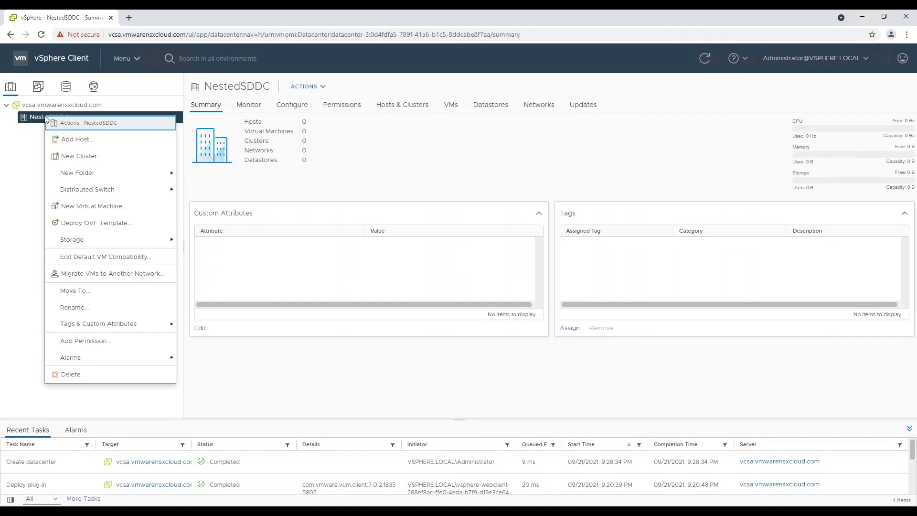
{"action": "left_click", "coordinate": [88, 161]}
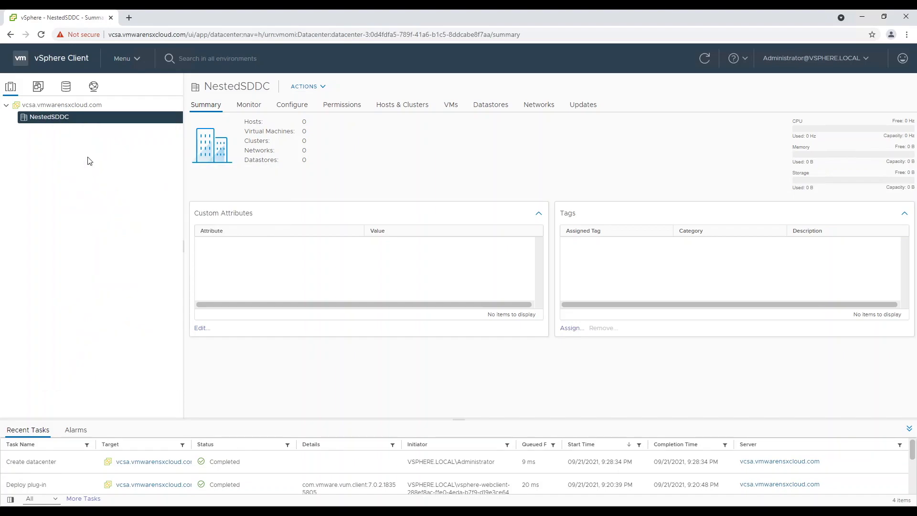
- Create the cluster LAB-CL01 and launch the Add Hosts wizard on it
{"action": "left_click_drag", "start_coordinate": [523, 150], "coordinate": [439, 156]}
{"action": "type", "text": "Lab"}
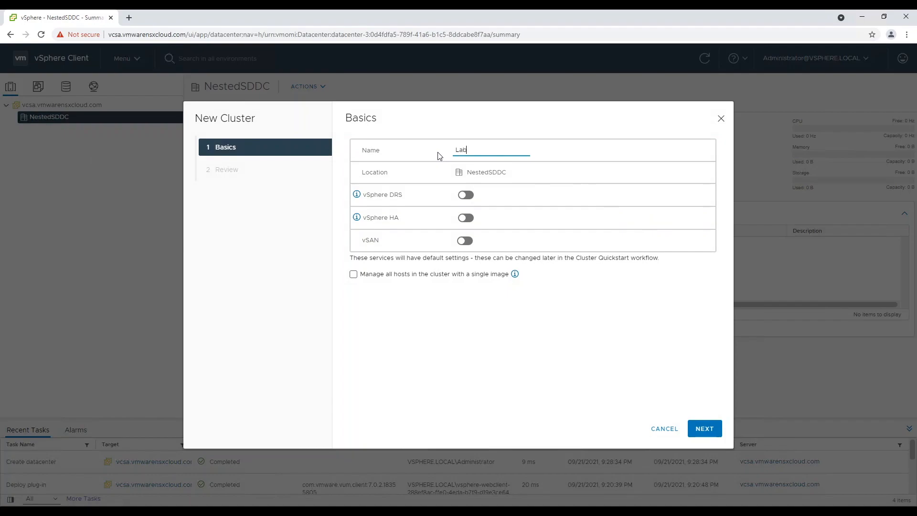
{"action": "key", "text": "BackSpace"}
{"action": "key", "text": "BackSpace"}
{"action": "type", "text": "AB"}
{"action": "left_click", "coordinate": [709, 427]}
{"action": "left_click", "coordinate": [716, 429]}
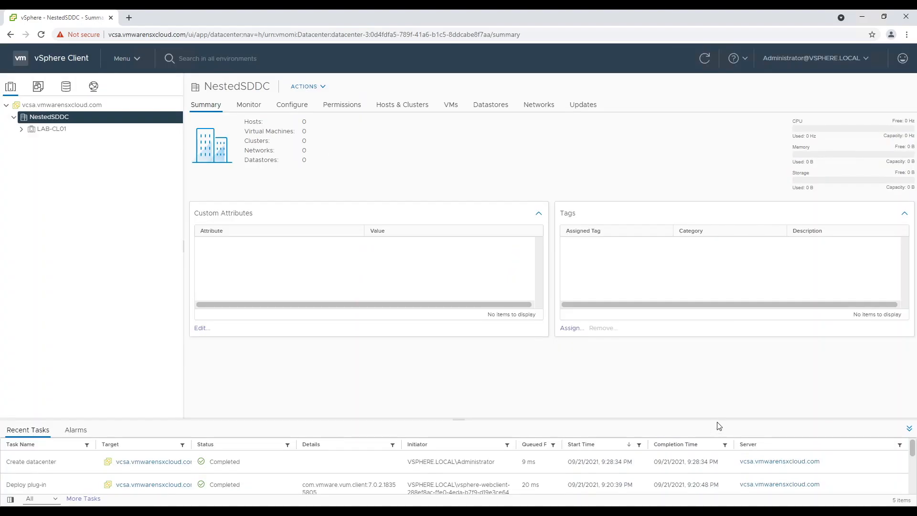
{"action": "right_click", "coordinate": [55, 135]}
{"action": "left_click", "coordinate": [74, 159]}
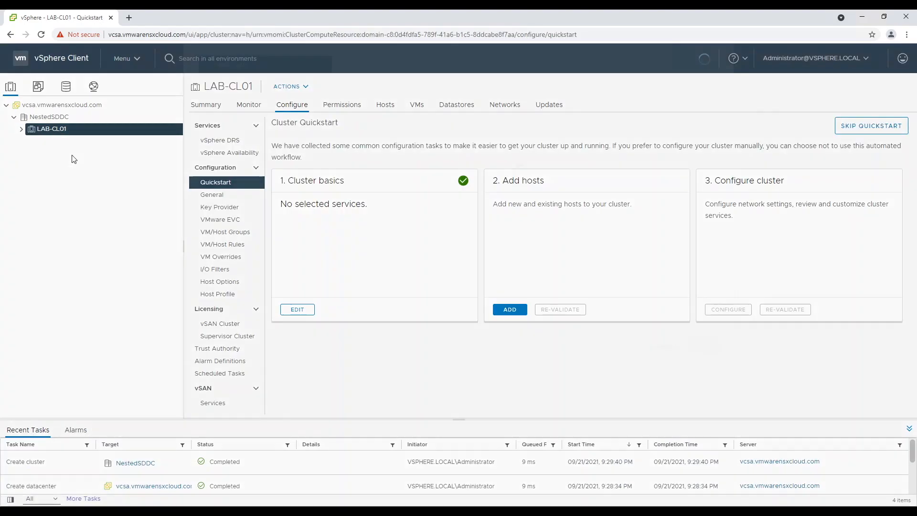
- Enter host esxi001.vmwarensxcloud.com with user root and the host password
{"action": "left_click", "coordinate": [360, 176]}
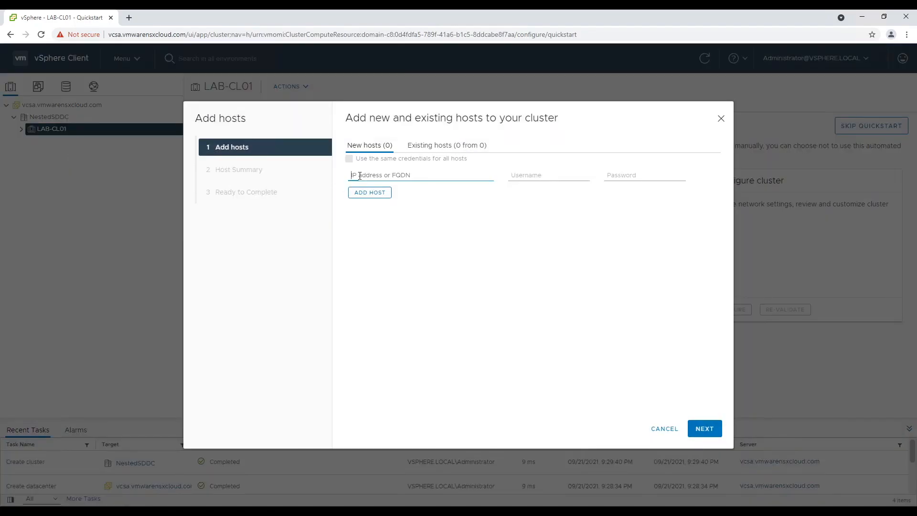
{"action": "type", "text": "esxi001.vmwaren"}
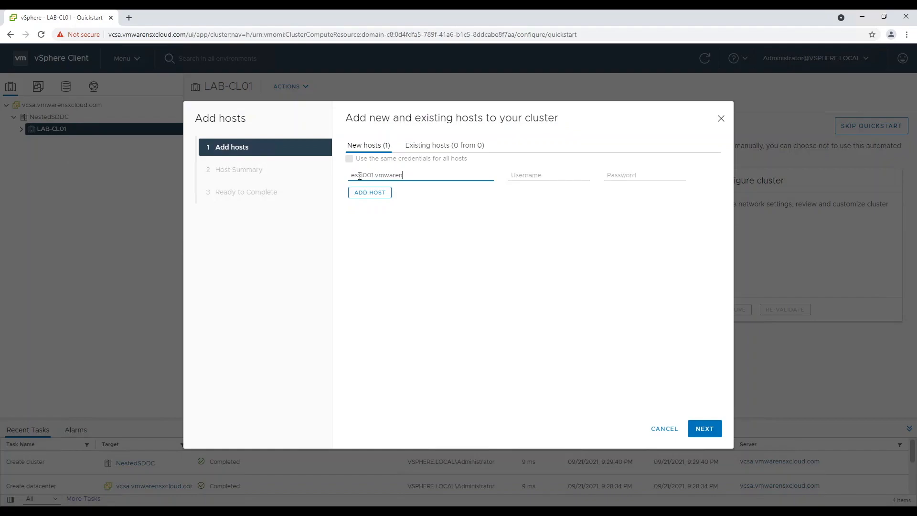
{"action": "type", "text": "sxcloud.com"}
{"action": "left_click", "coordinate": [511, 172]}
{"action": "type", "text": "root"}
{"action": "key", "text": "Tab"}
{"action": "type", "text": "VMware123!"}
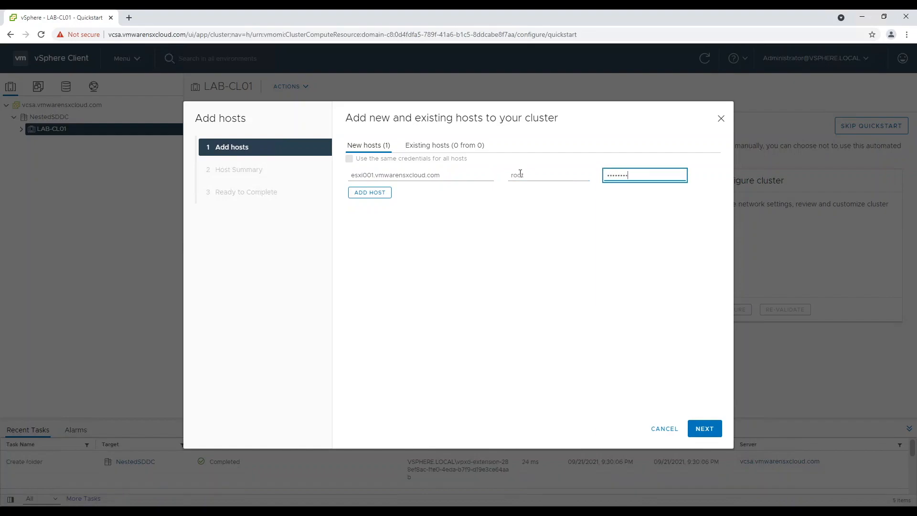
- Add esxi002 and esxi003 rows and reuse the same credentials for all hosts
{"action": "left_click", "coordinate": [370, 192]}
{"action": "type", "text": "esxi001.vmwarensxcloud.com"}
{"action": "left_click", "coordinate": [377, 219]}
{"action": "left_click", "coordinate": [374, 220]}
{"action": "type", "text": "esxi001.vmwarensxcloud.com"}
{"action": "left_click", "coordinate": [375, 198]}
{"action": "key", "text": "BackSpace"}
{"action": "type", "text": "2"}
{"action": "left_click", "coordinate": [376, 221]}
{"action": "key", "text": "BackSpace"}
{"action": "type", "text": "3"}
{"action": "left_click", "coordinate": [349, 159]}
- Accept the three hosts' certificate thumbprints and finish adding them
{"action": "left_click", "coordinate": [706, 430]}
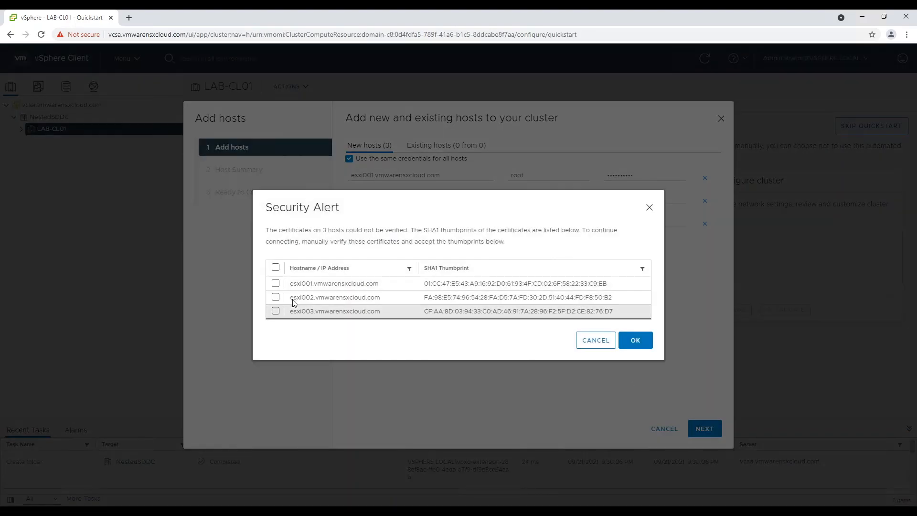
{"action": "left_click", "coordinate": [276, 267]}
{"action": "left_click", "coordinate": [637, 345]}
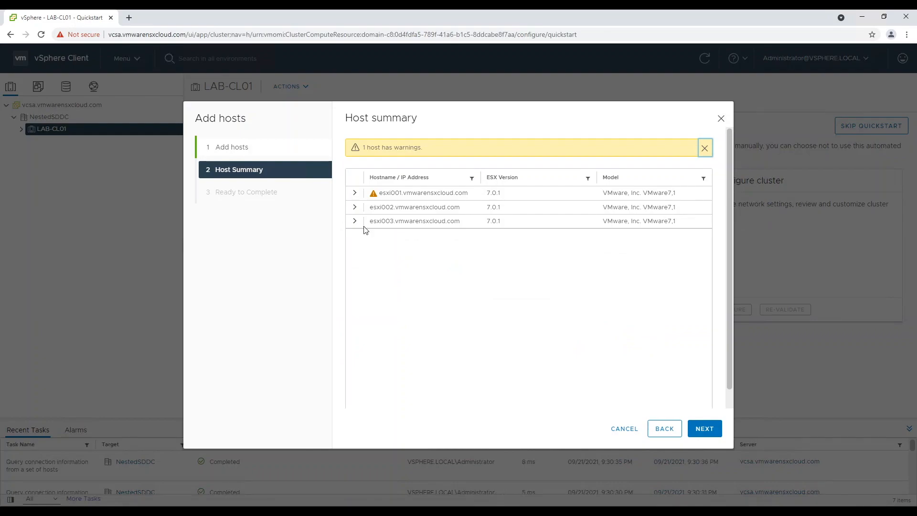
{"action": "left_click", "coordinate": [355, 193]}
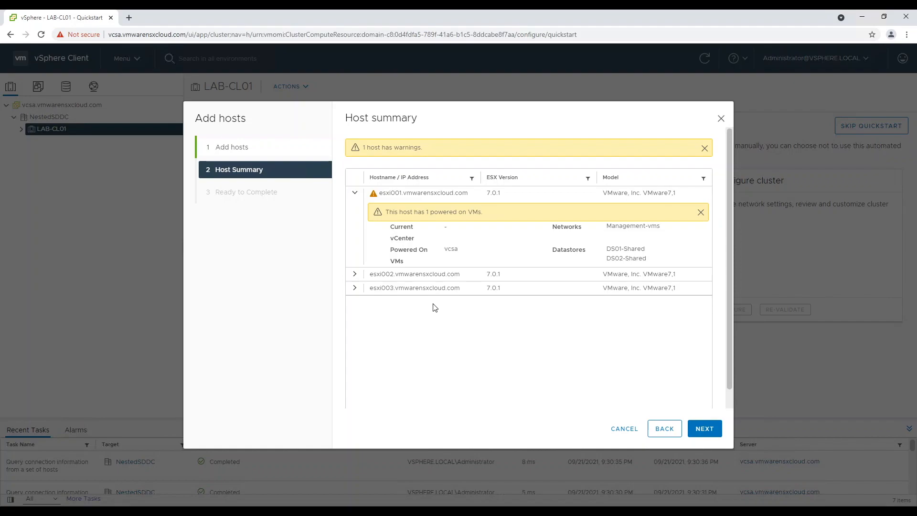
{"action": "left_click", "coordinate": [706, 430]}
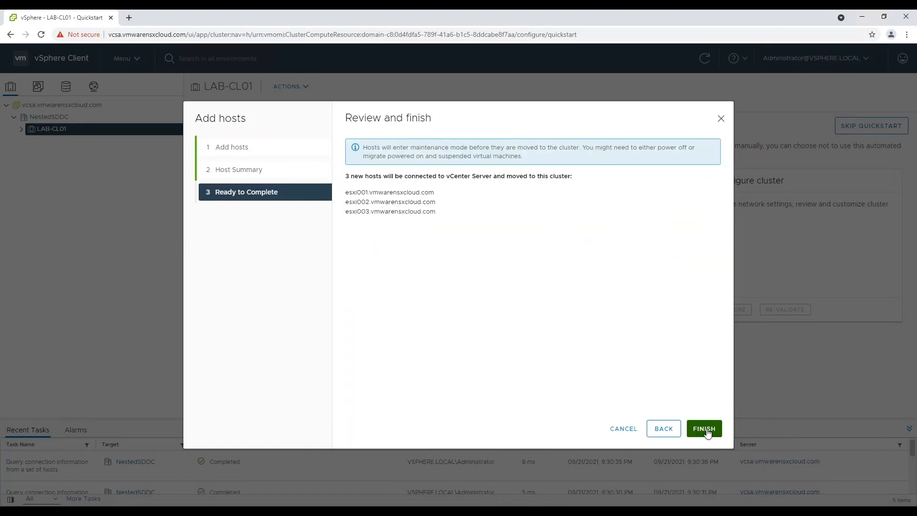
{"action": "left_click", "coordinate": [706, 429]}
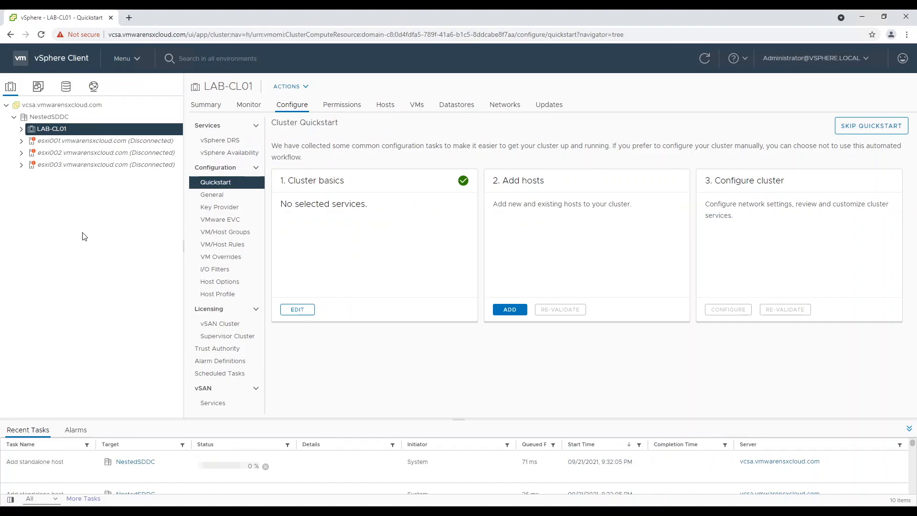
- Exit maintenance mode on esxi002 and esxi003 in the LAB-CL01 tree
{"action": "left_click", "coordinate": [203, 105]}
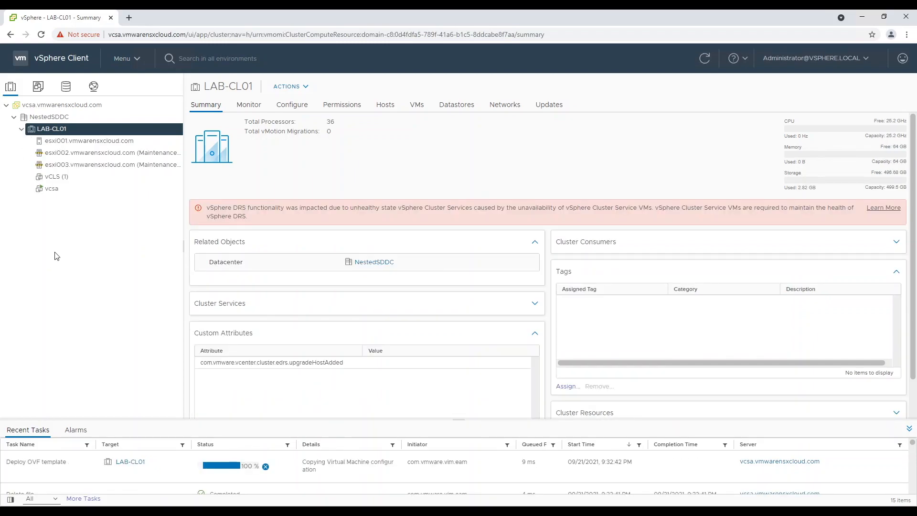
{"action": "left_click", "coordinate": [94, 154]}
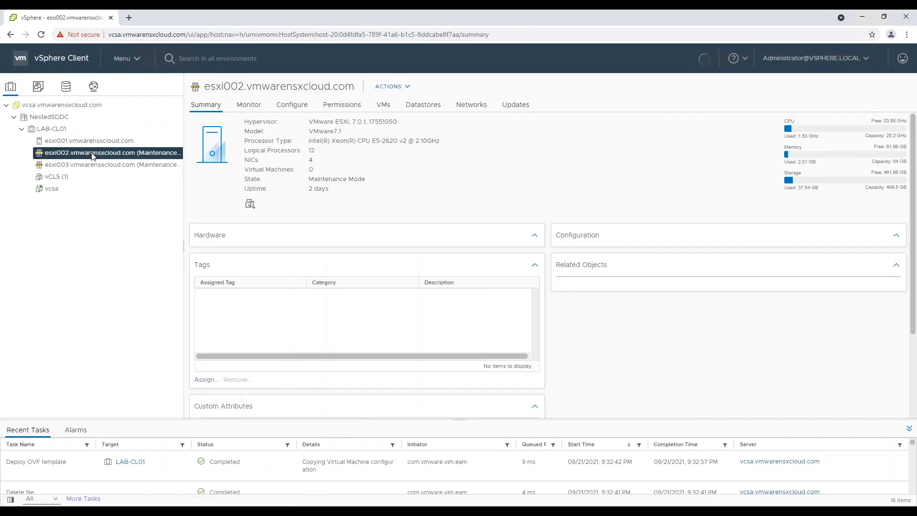
{"action": "right_click", "coordinate": [93, 155]}
{"action": "mouse_move", "coordinate": [135, 227]}
{"action": "left_click", "coordinate": [306, 245]}
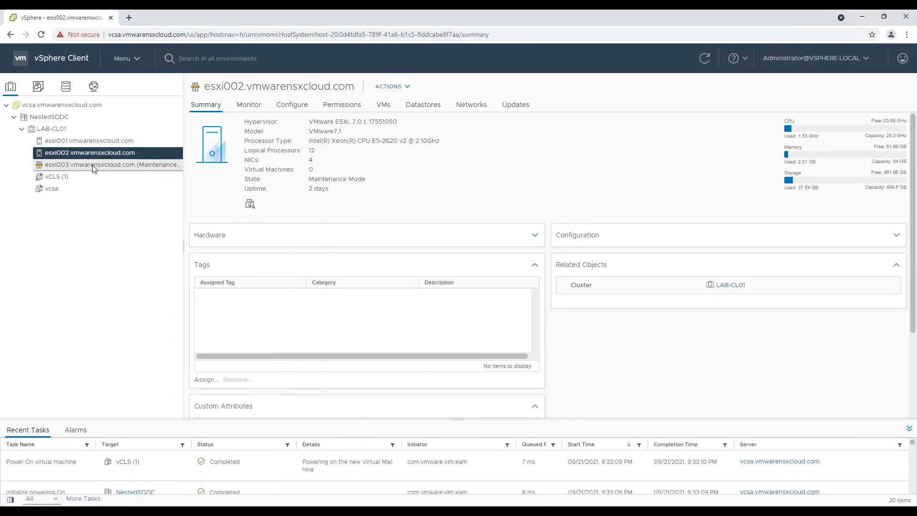
{"action": "left_click", "coordinate": [93, 165]}
{"action": "right_click", "coordinate": [92, 167]}
{"action": "left_click", "coordinate": [306, 246]}
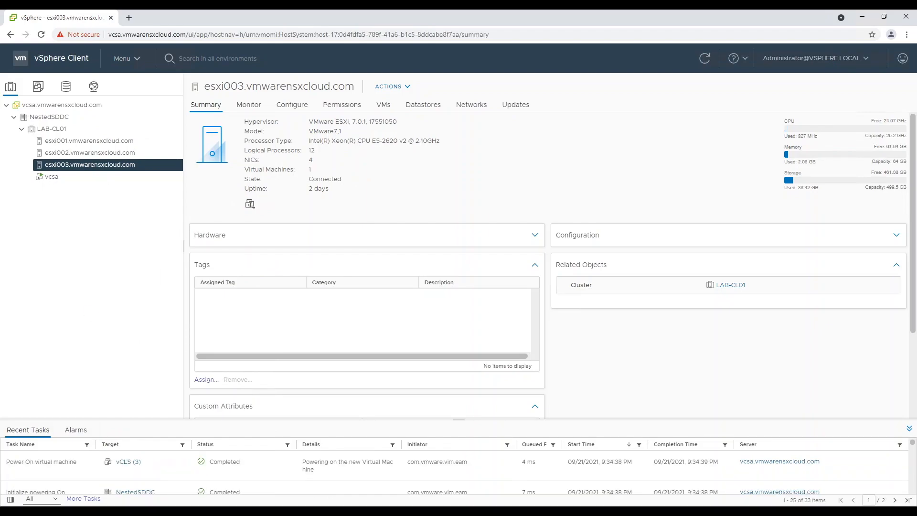
{"action": "left_click", "coordinate": [137, 63]}
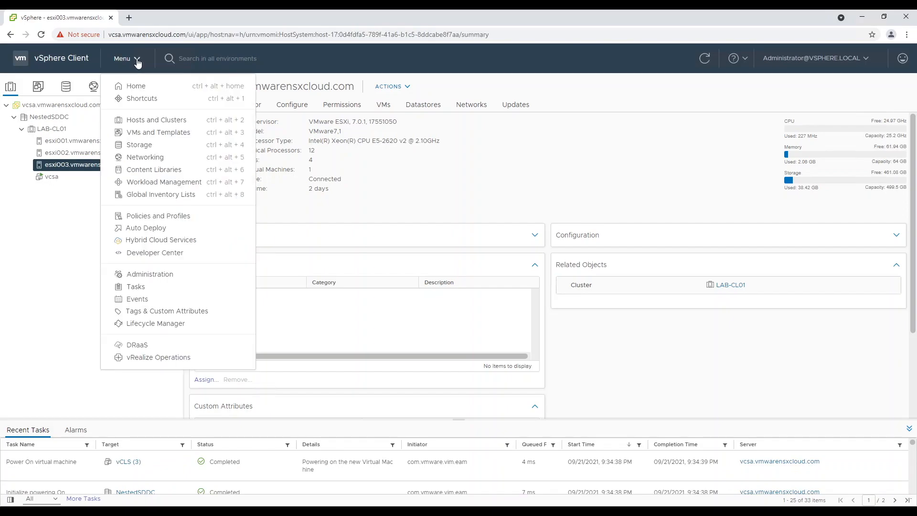
- Assign License 2 (vSphere 7 Enterprise Plus) to all three hosts under Licenses > Assets > Hosts
{"action": "left_click", "coordinate": [175, 271]}
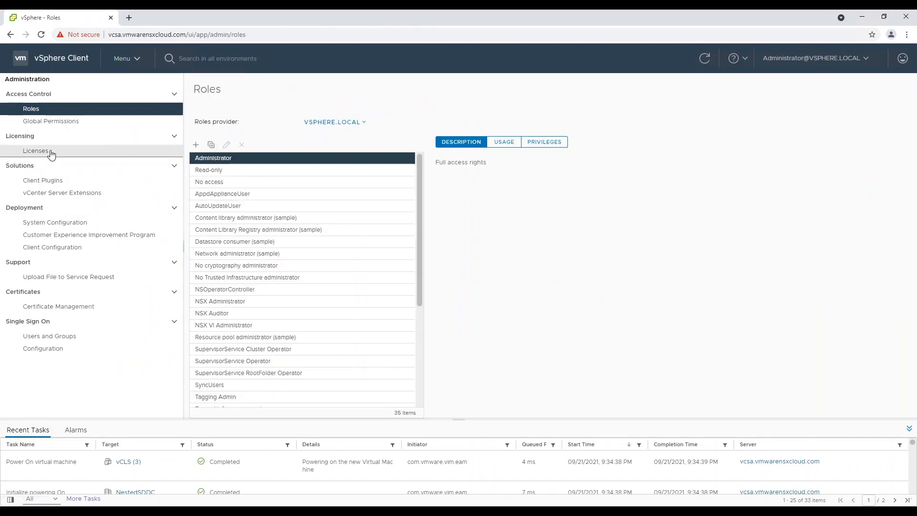
{"action": "left_click", "coordinate": [51, 152]}
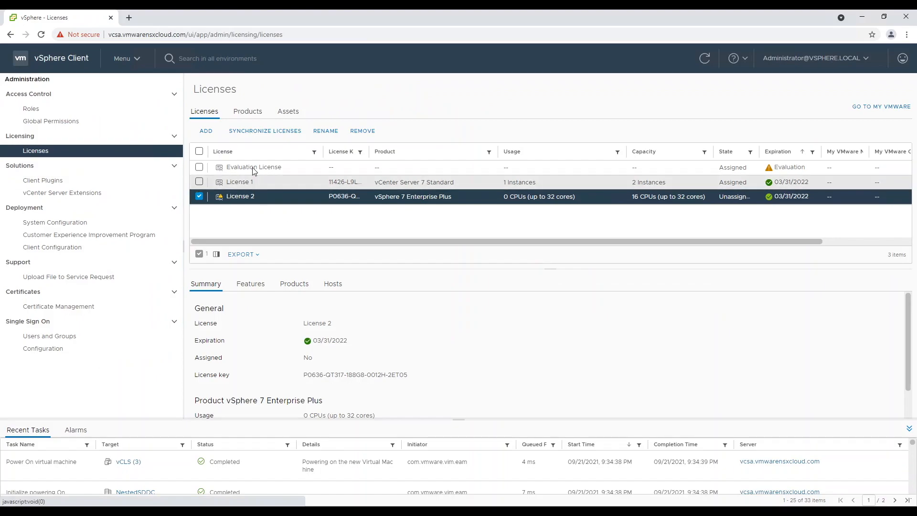
{"action": "left_click", "coordinate": [288, 111]}
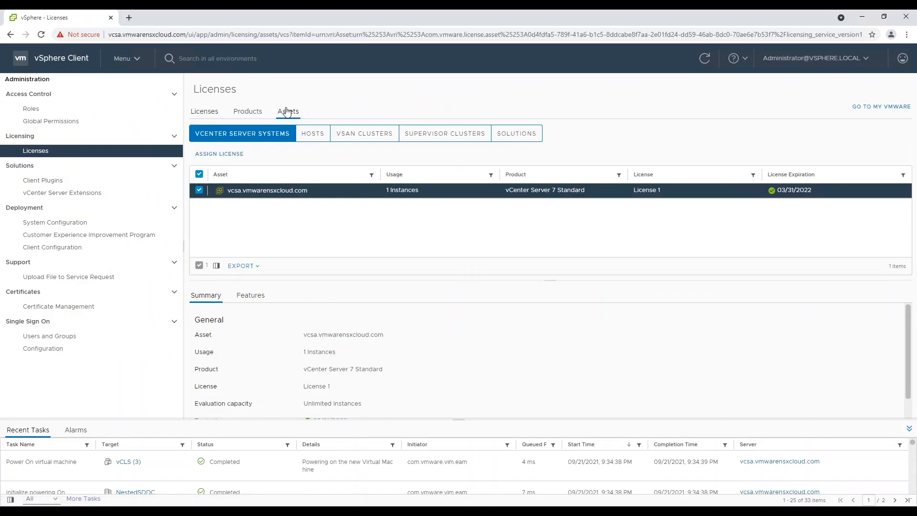
{"action": "left_click", "coordinate": [312, 133]}
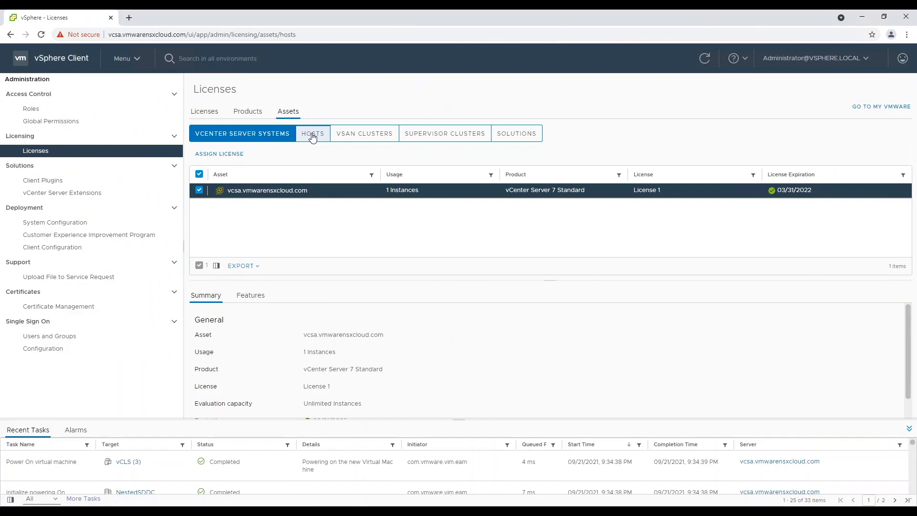
{"action": "left_click", "coordinate": [200, 174]}
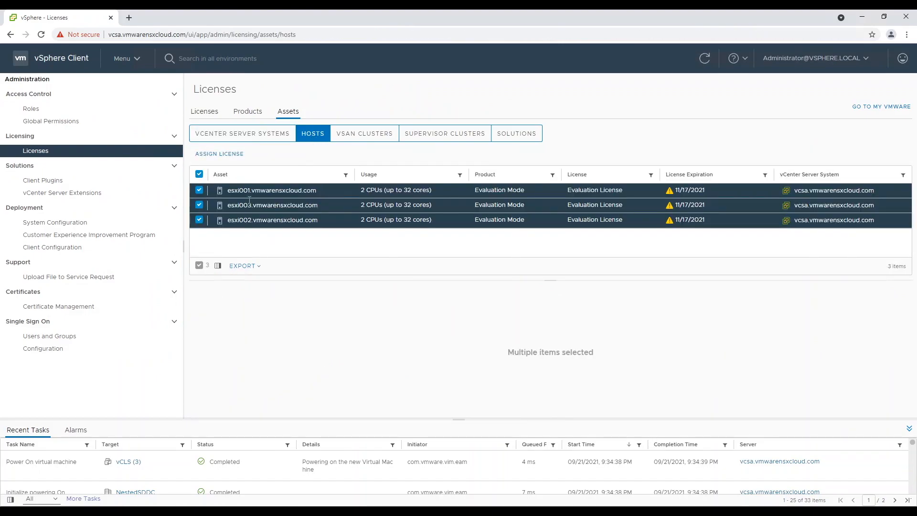
{"action": "left_click", "coordinate": [238, 155]}
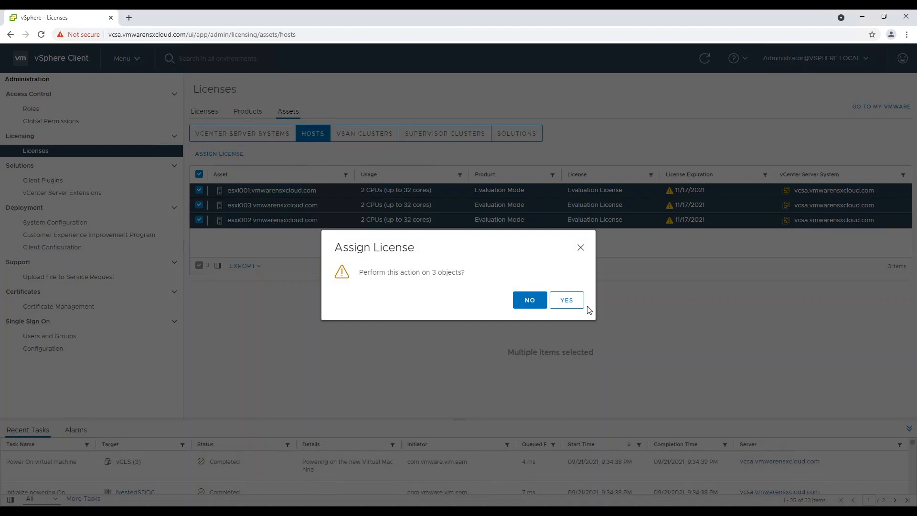
{"action": "left_click", "coordinate": [572, 304]}
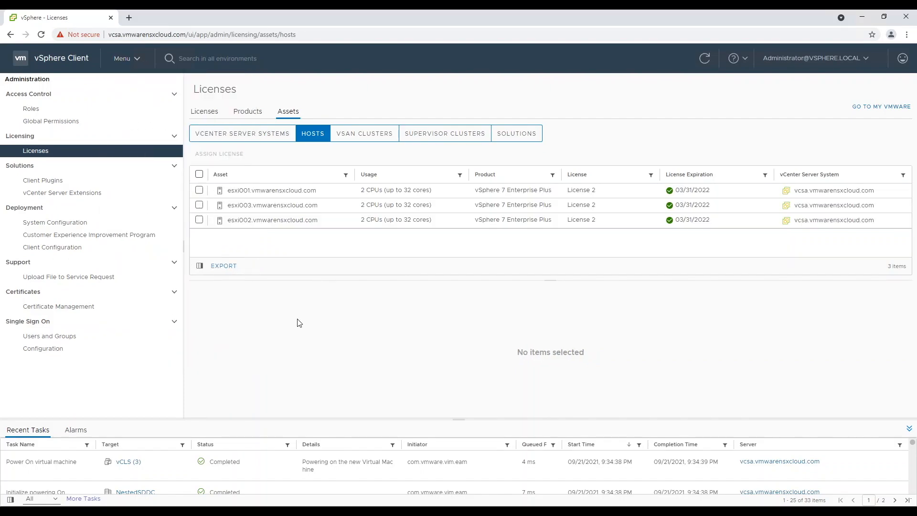
{"action": "left_click", "coordinate": [125, 58]}
{"action": "left_click", "coordinate": [147, 117]}
- Enable vSphere DRS and vSphere HA in LAB-CL01's Quickstart cluster basics
{"action": "left_click", "coordinate": [69, 132]}
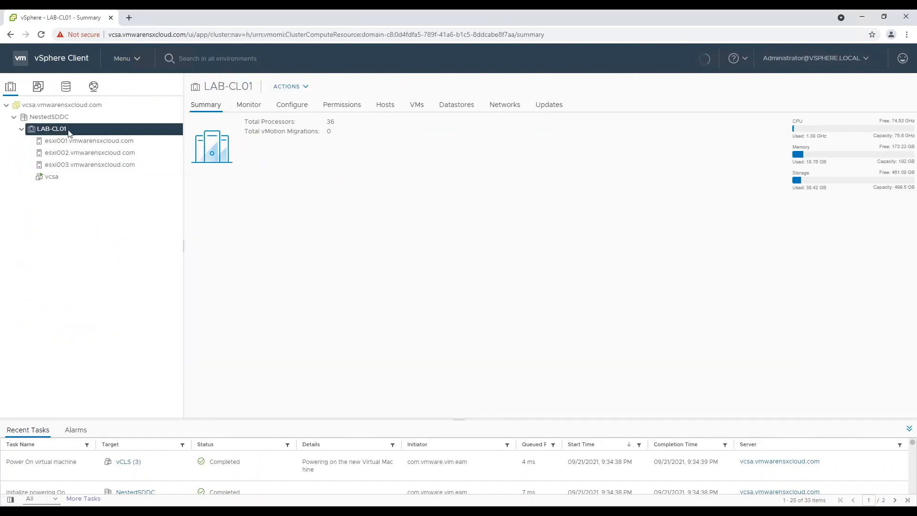
{"action": "left_click", "coordinate": [303, 106]}
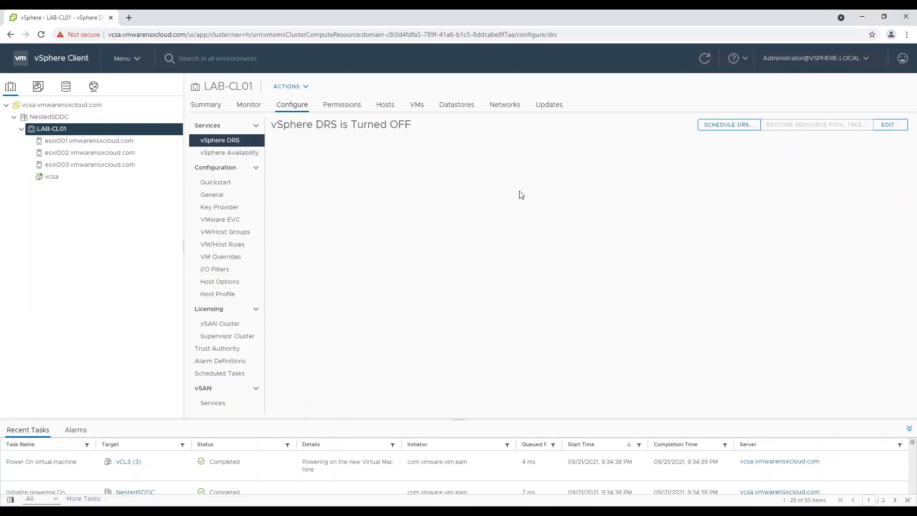
{"action": "left_click", "coordinate": [216, 194]}
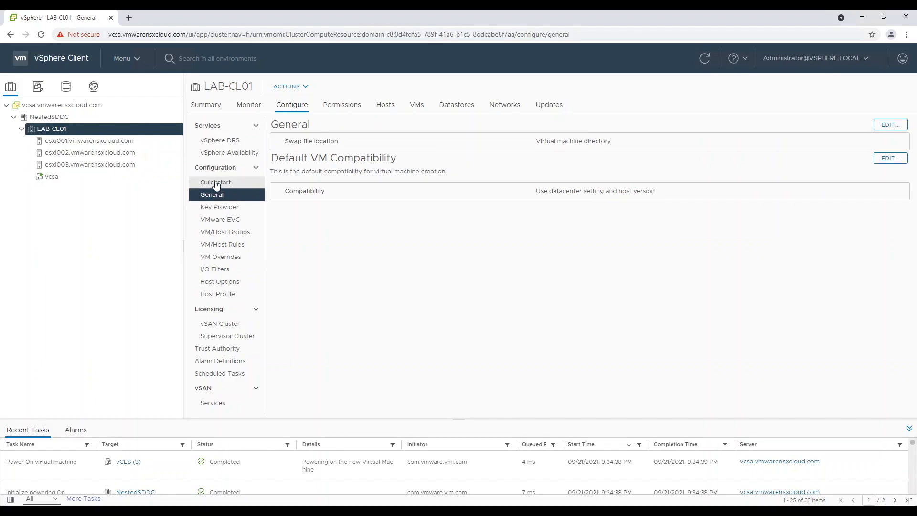
{"action": "left_click", "coordinate": [216, 183]}
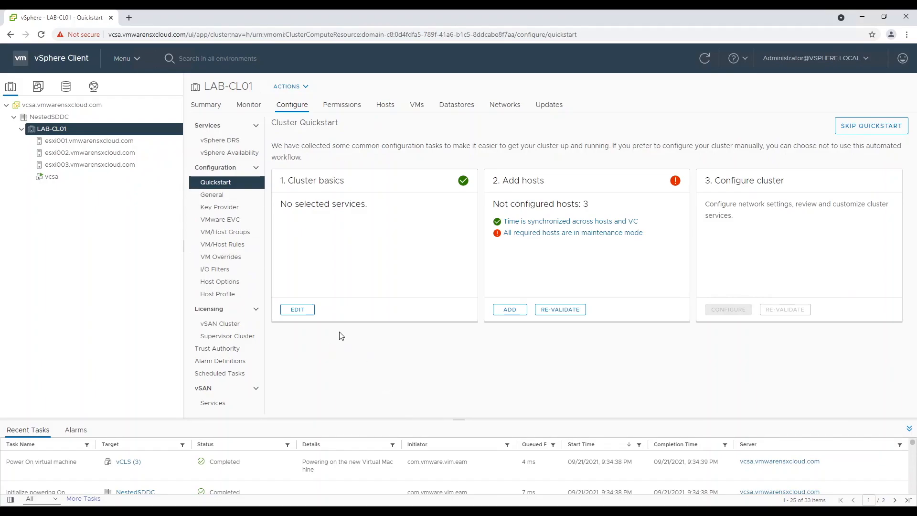
{"action": "left_click", "coordinate": [307, 314]}
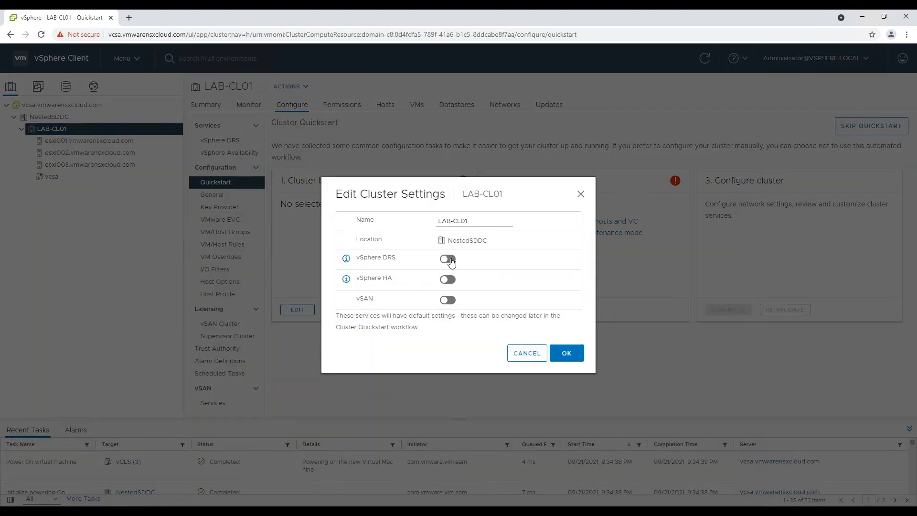
{"action": "left_click", "coordinate": [450, 281]}
{"action": "left_click", "coordinate": [572, 354]}
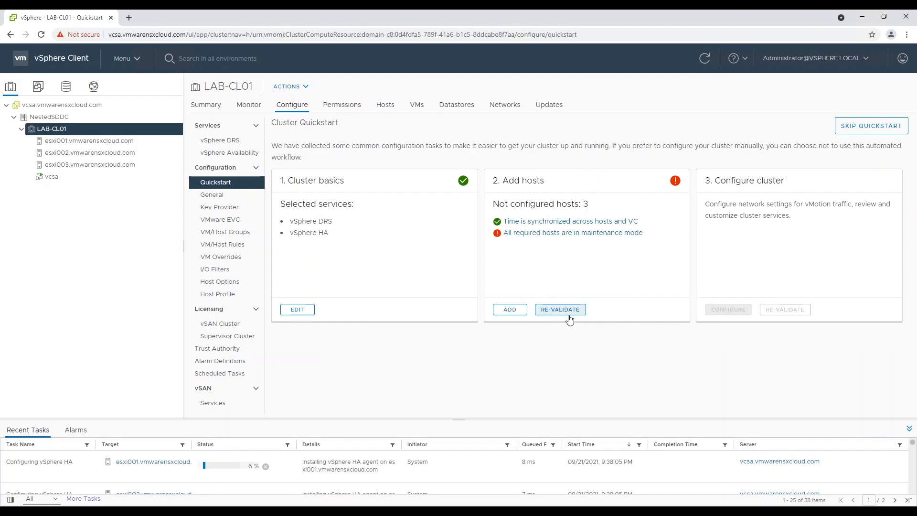
- Check which hosts still need to enter maintenance mode, then select esxi002
{"action": "left_click", "coordinate": [533, 235]}
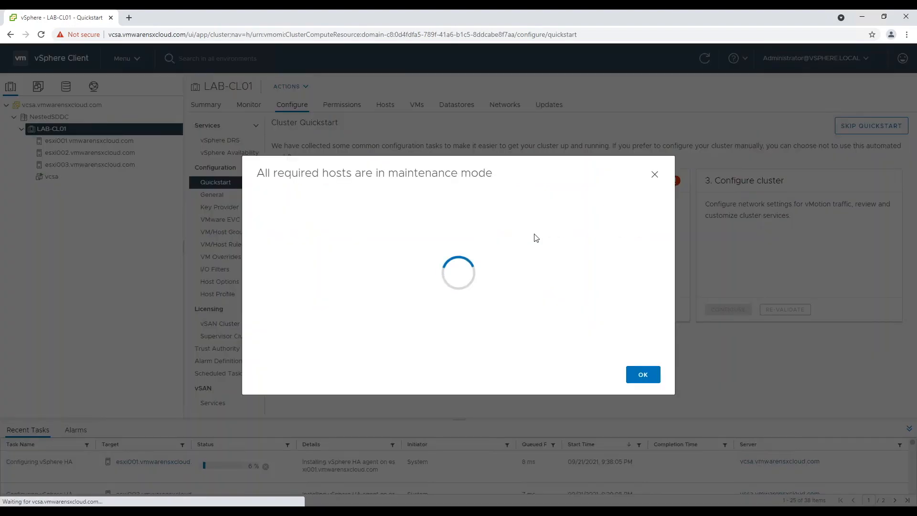
{"action": "key", "text": "Escape"}
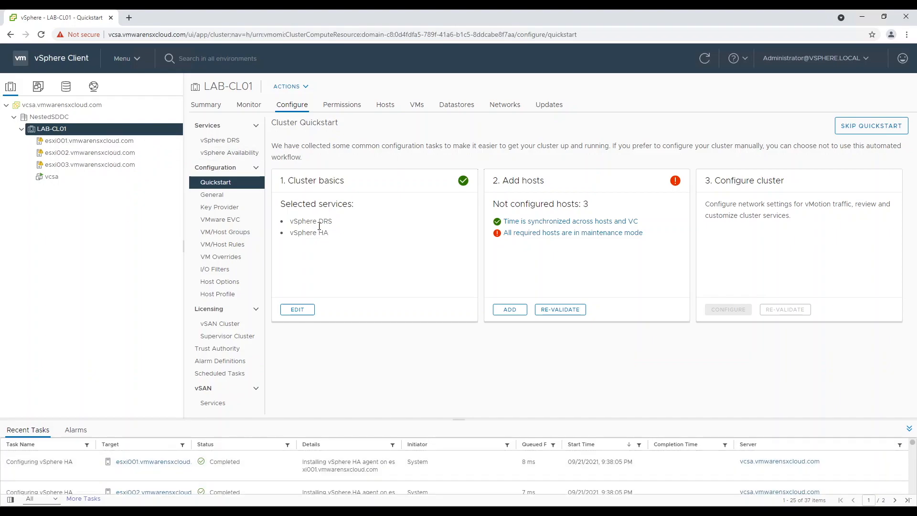
{"action": "left_click", "coordinate": [92, 153]}
- Put esxi002 and esxi003 into maintenance mode
{"action": "right_click", "coordinate": [92, 154]}
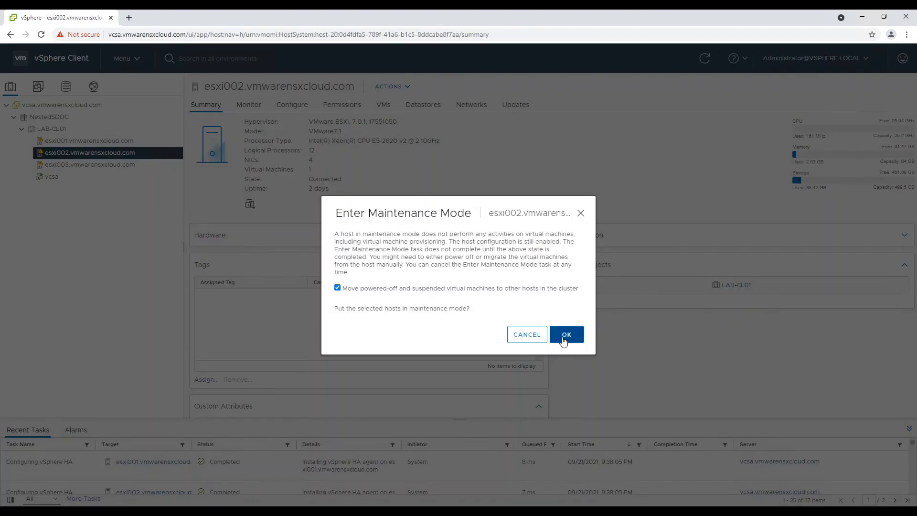
{"action": "left_click", "coordinate": [568, 334]}
{"action": "left_click", "coordinate": [90, 164]}
{"action": "right_click", "coordinate": [90, 165]}
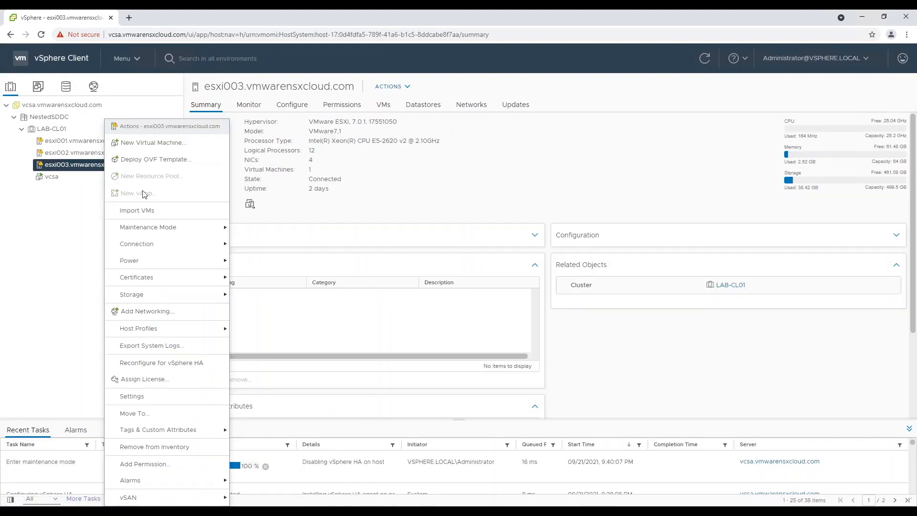
{"action": "left_click", "coordinate": [578, 338]}
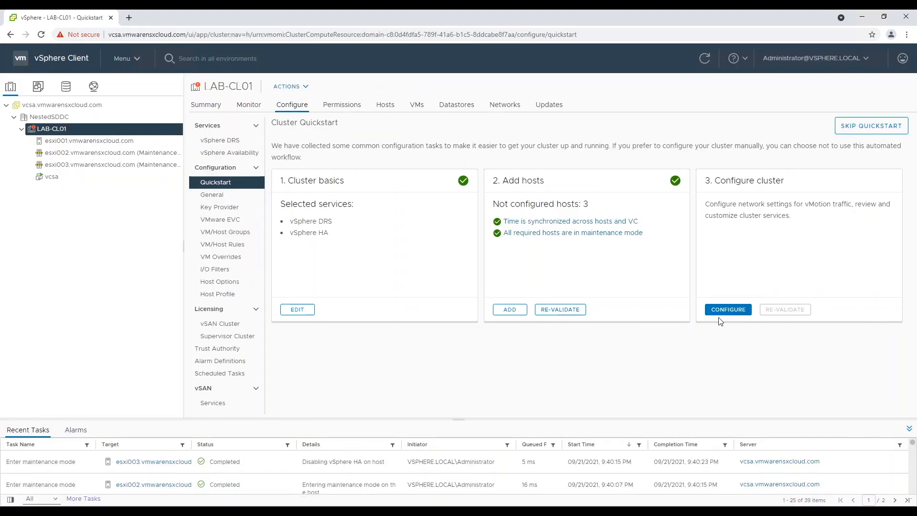
- Configure LAB-CL01 with networking deferred, NTP 172.16.11.1, and current-version patch updates
{"action": "left_click", "coordinate": [737, 312]}
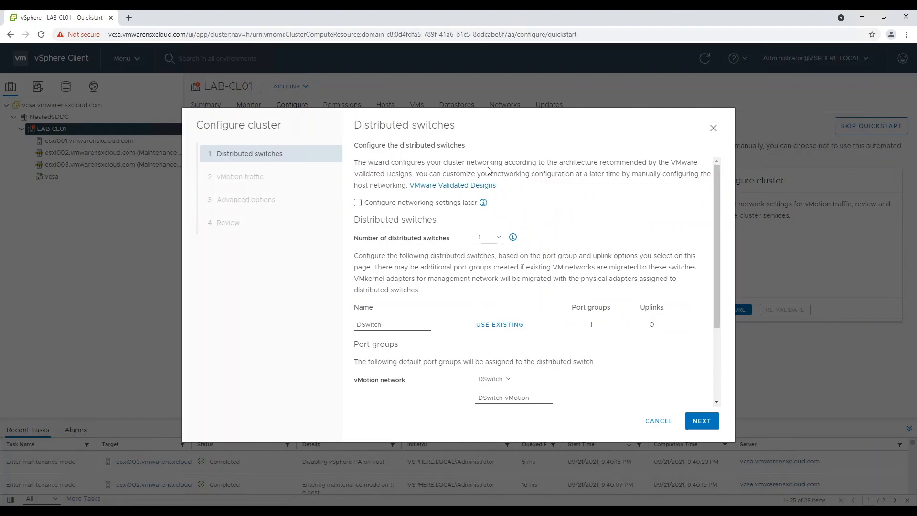
{"action": "left_click", "coordinate": [358, 203]}
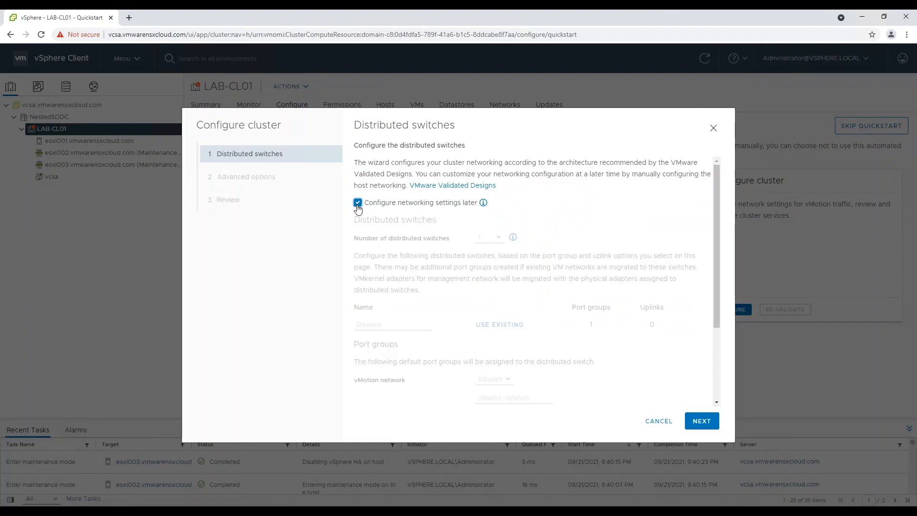
{"action": "left_click", "coordinate": [703, 422]}
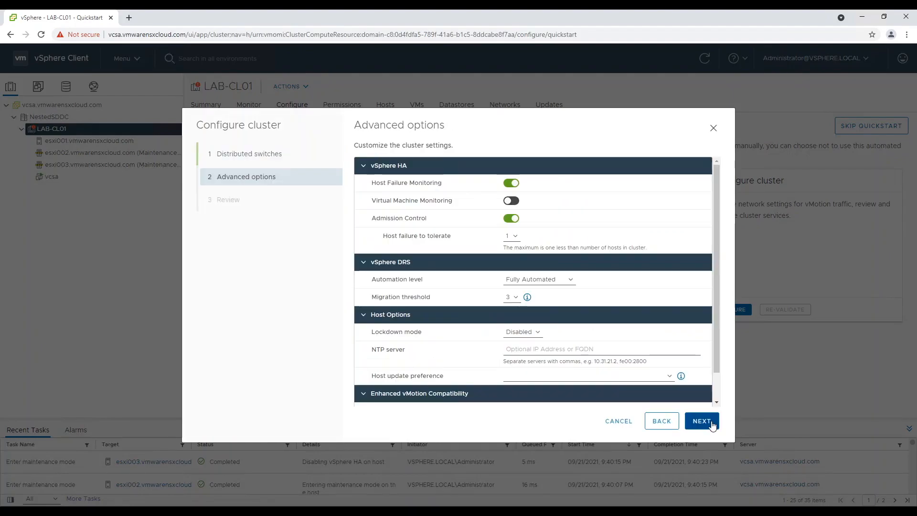
{"action": "scroll", "coordinate": [621, 363], "scroll_direction": "down", "scroll_amount": 1}
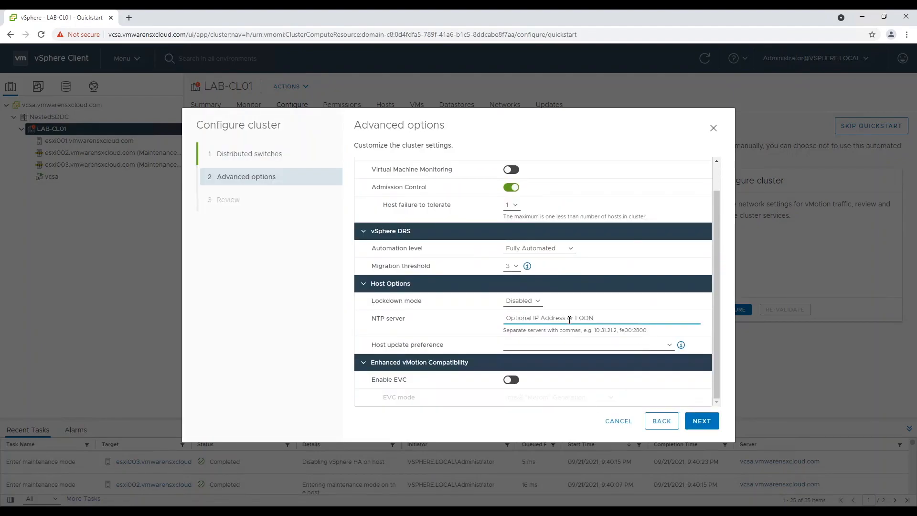
{"action": "type", "text": "172.16.11.1"}
{"action": "left_click", "coordinate": [670, 345]}
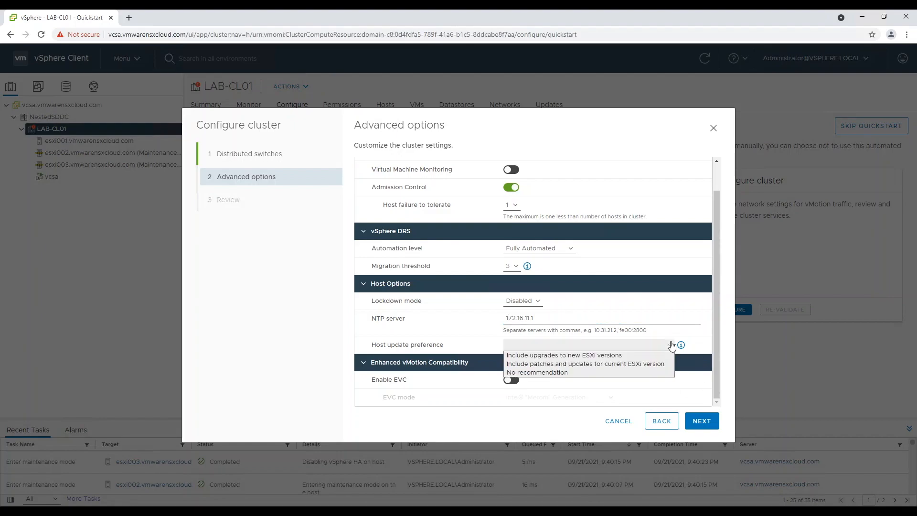
{"action": "left_click", "coordinate": [585, 364]}
{"action": "left_click", "coordinate": [716, 423]}
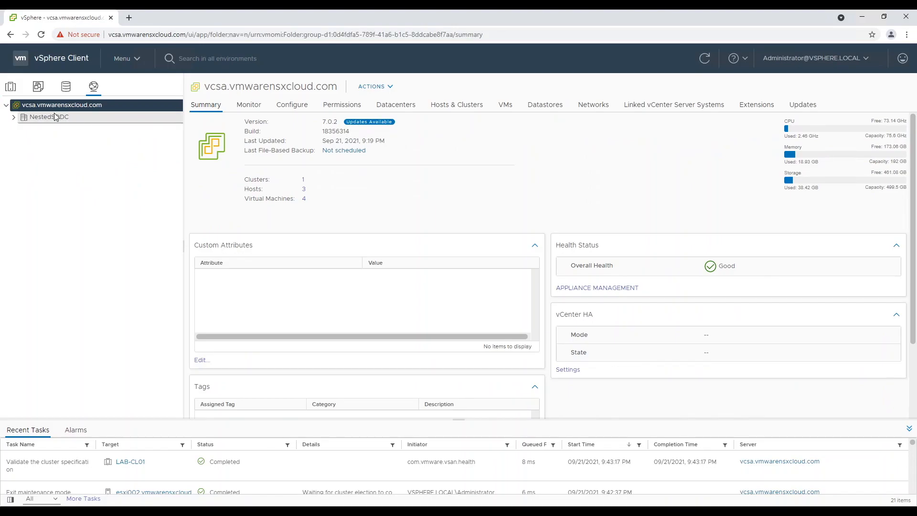
{"action": "left_click", "coordinate": [47, 117]}
- Start a distributed switch DSwitch-Nested-Lab-CL01 in NestedSDDC at version 7.0.2
{"action": "left_click", "coordinate": [14, 117]}
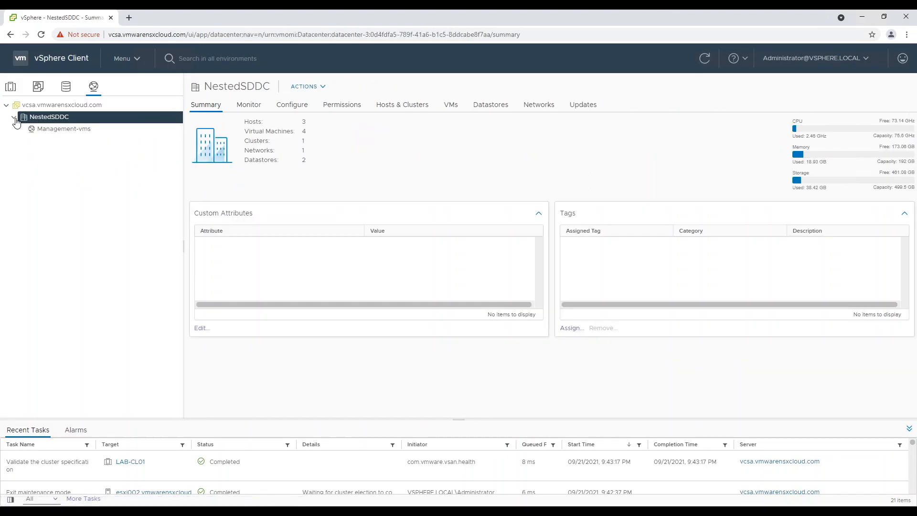
{"action": "right_click", "coordinate": [66, 120]}
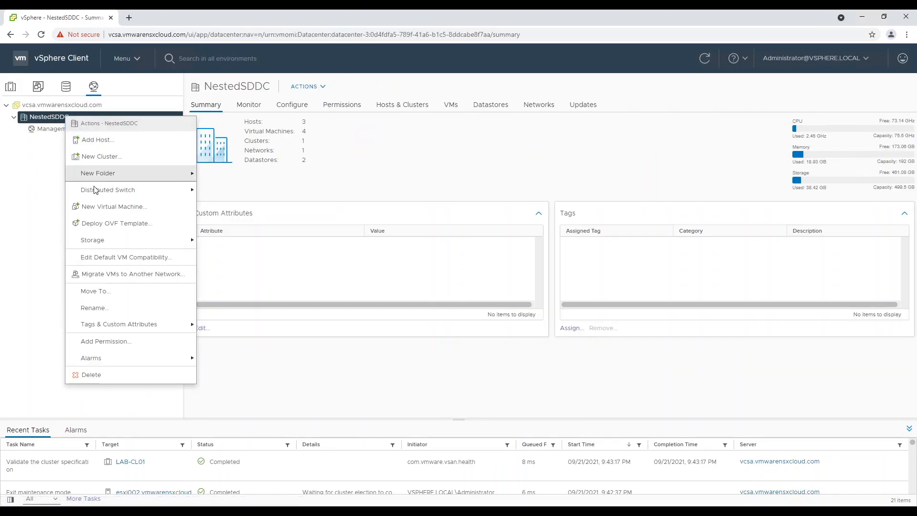
{"action": "mouse_move", "coordinate": [109, 189]}
{"action": "left_click", "coordinate": [258, 198]}
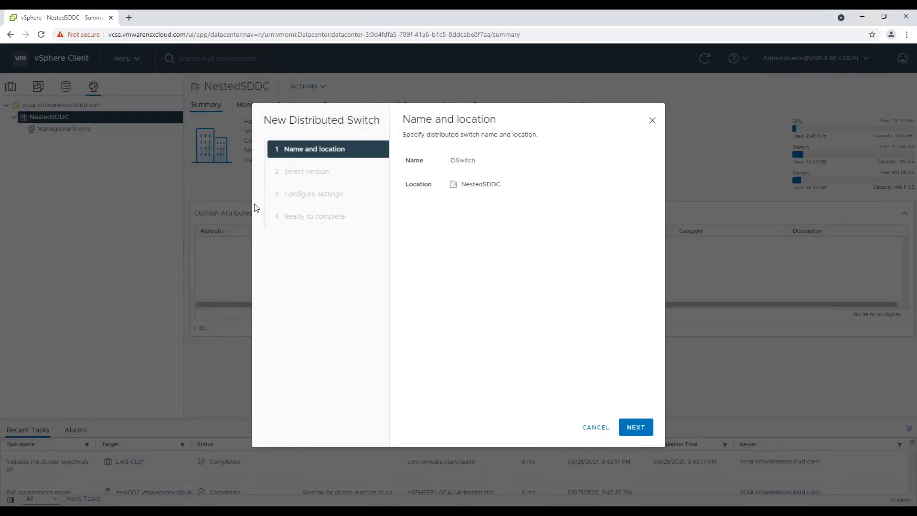
{"action": "left_click", "coordinate": [502, 165]}
{"action": "left_click", "coordinate": [634, 427]}
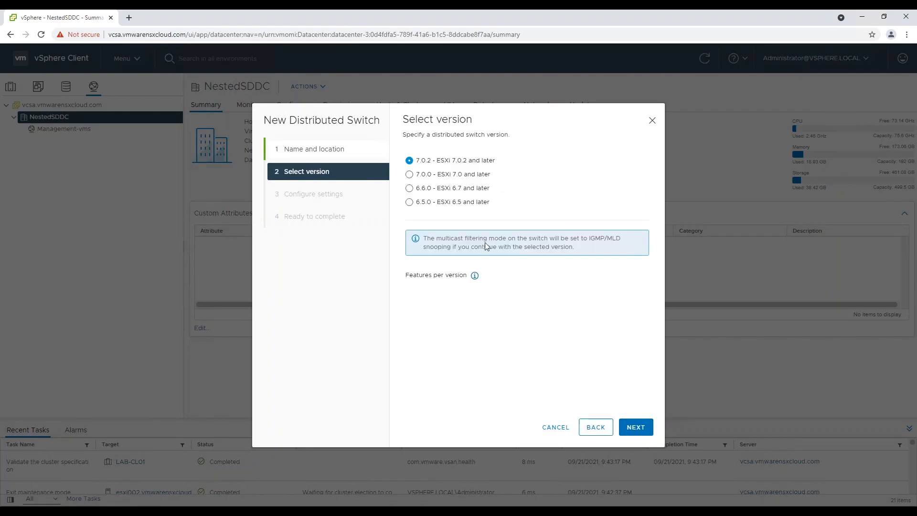
{"action": "left_click", "coordinate": [636, 427]}
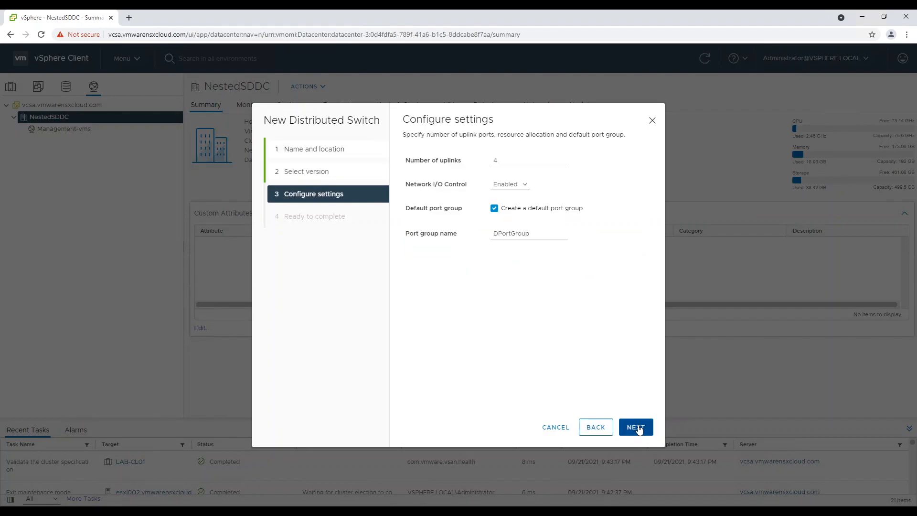
- Set 2 uplinks, skip the default port group, and create the switch
{"action": "left_click", "coordinate": [562, 163]}
{"action": "left_click", "coordinate": [561, 163]}
{"action": "left_click_drag", "start_coordinate": [536, 233], "coordinate": [481, 229]}
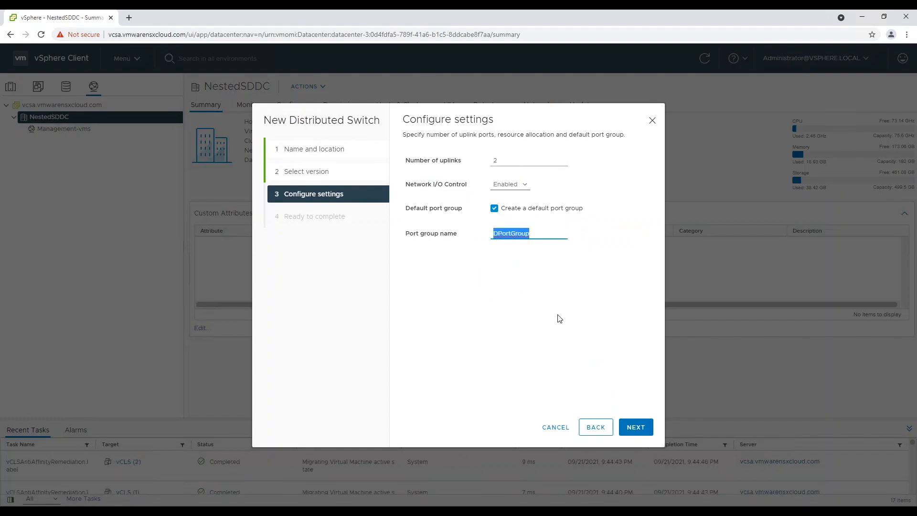
{"action": "left_click", "coordinate": [510, 211]}
{"action": "left_click", "coordinate": [637, 427]}
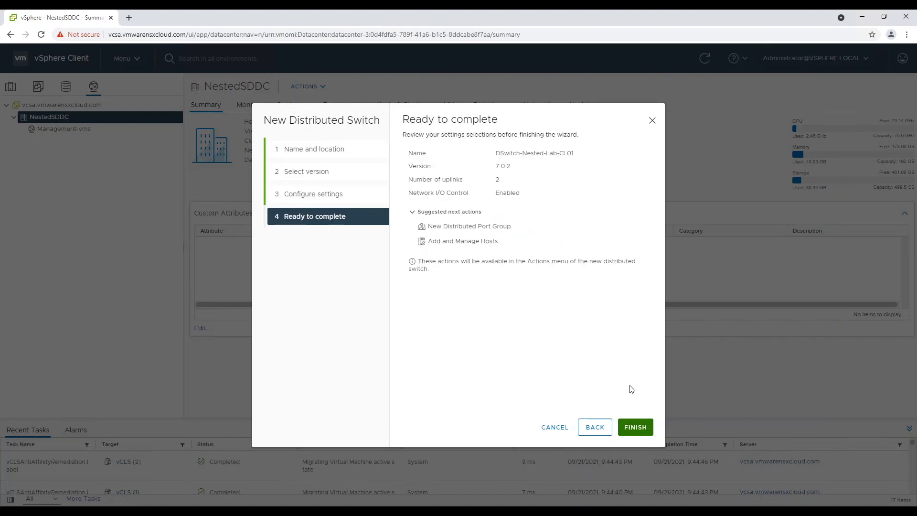
{"action": "left_click", "coordinate": [635, 427]}
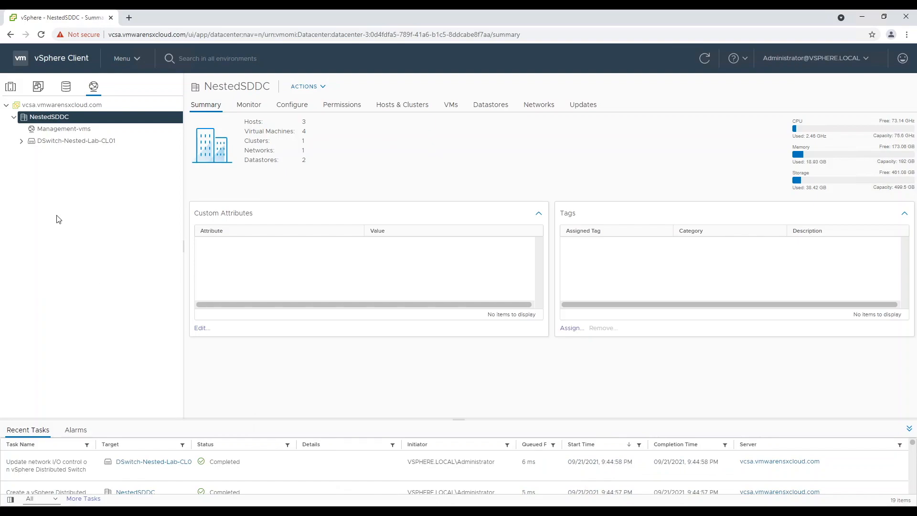
- Create port group DPortGroup-MGMT-CL01-1611 on VLAN 1611
{"action": "left_click", "coordinate": [21, 141]}
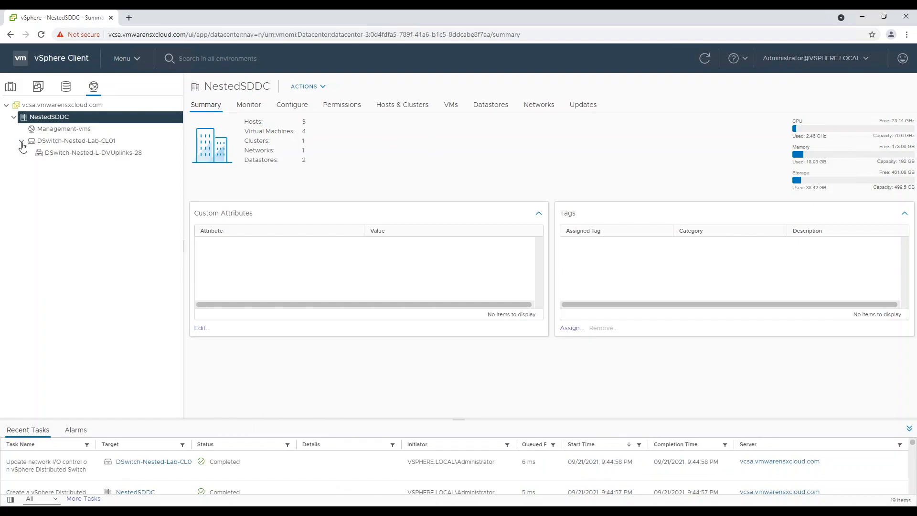
{"action": "left_click", "coordinate": [76, 143]}
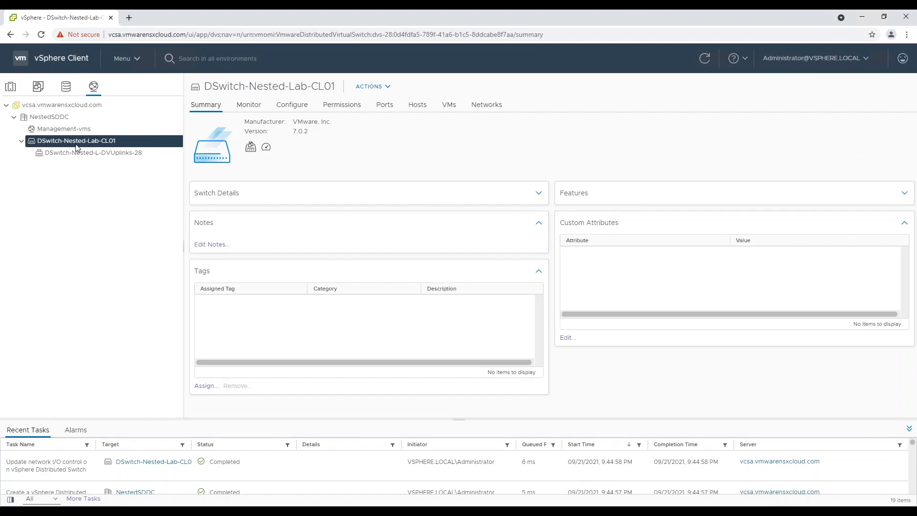
{"action": "right_click", "coordinate": [77, 147]}
{"action": "mouse_move", "coordinate": [158, 168]}
{"action": "left_click", "coordinate": [258, 167]}
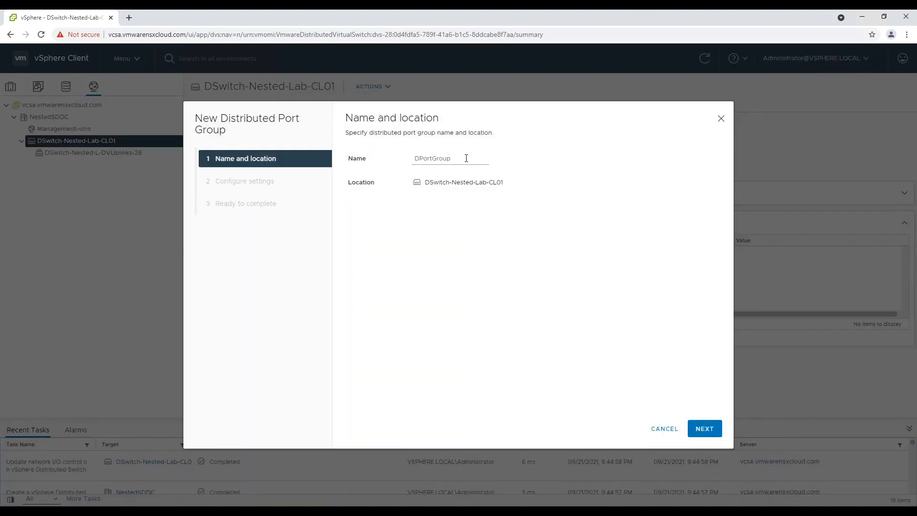
{"action": "type", "text": "-MGMT-CL01-"}
{"action": "left_click", "coordinate": [705, 428]}
{"action": "left_click", "coordinate": [536, 269]}
{"action": "left_click", "coordinate": [532, 286]}
{"action": "type", "text": "1611"}
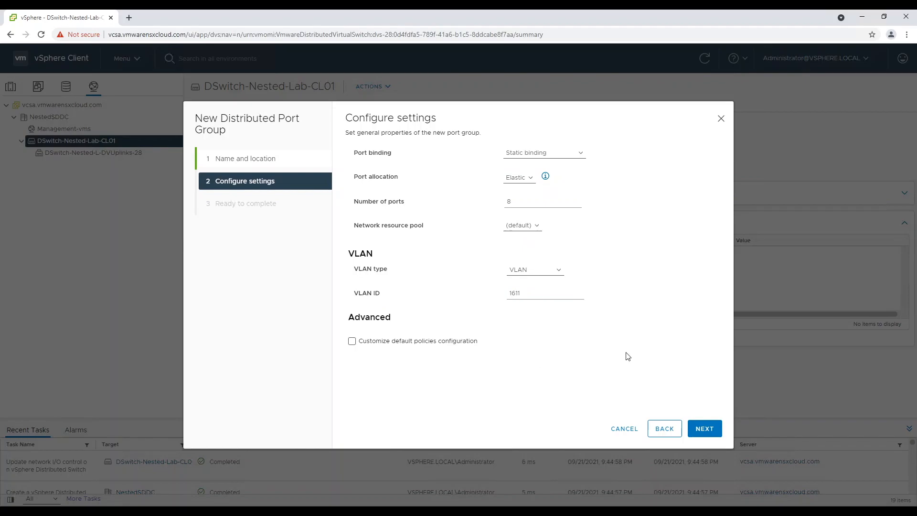
{"action": "left_click", "coordinate": [704, 429]}
{"action": "left_click", "coordinate": [704, 429]}
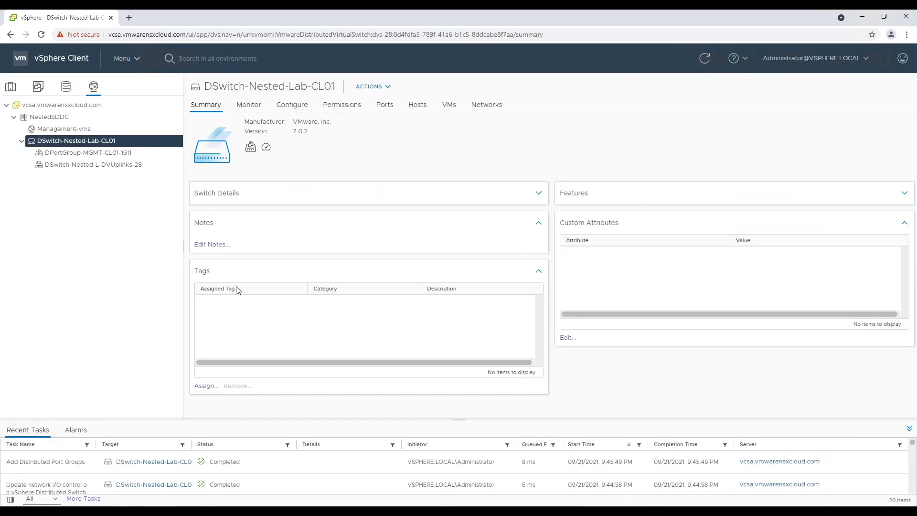
- Create port group DPortGroup-vMotion-CL01-1612 on VLAN 1612
{"action": "right_click", "coordinate": [86, 140]}
{"action": "mouse_move", "coordinate": [123, 161]}
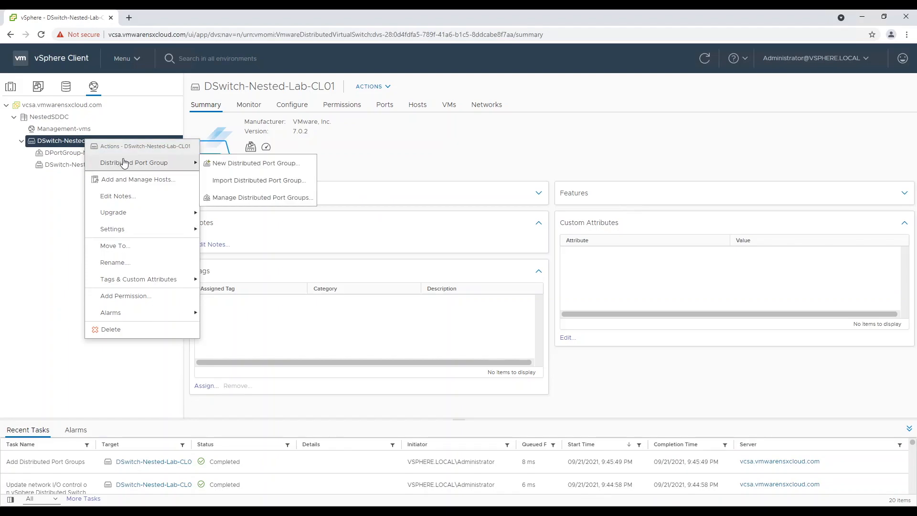
{"action": "left_click", "coordinate": [265, 160]}
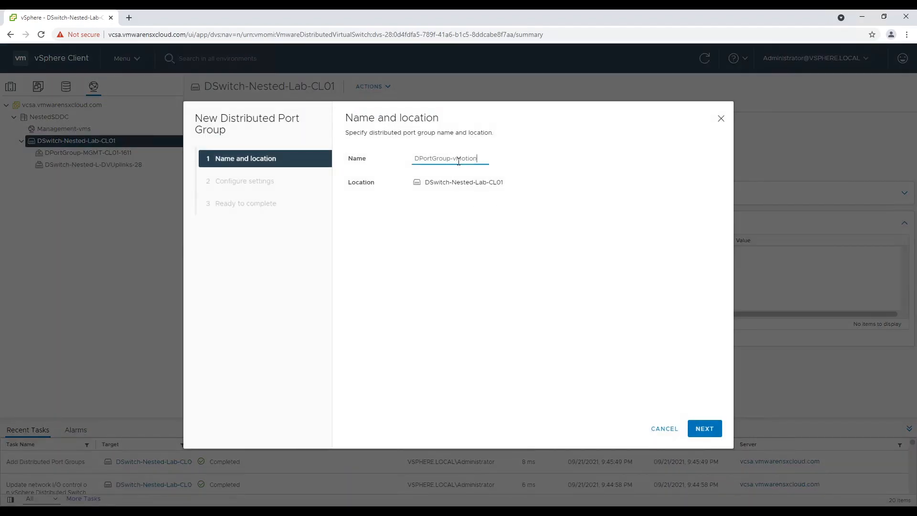
{"action": "left_click", "coordinate": [705, 428]}
{"action": "left_click", "coordinate": [535, 270]}
{"action": "left_click", "coordinate": [516, 290]}
{"action": "left_click", "coordinate": [526, 291]}
{"action": "type", "text": "1612"}
{"action": "left_click", "coordinate": [705, 429]}
{"action": "left_click", "coordinate": [704, 429]}
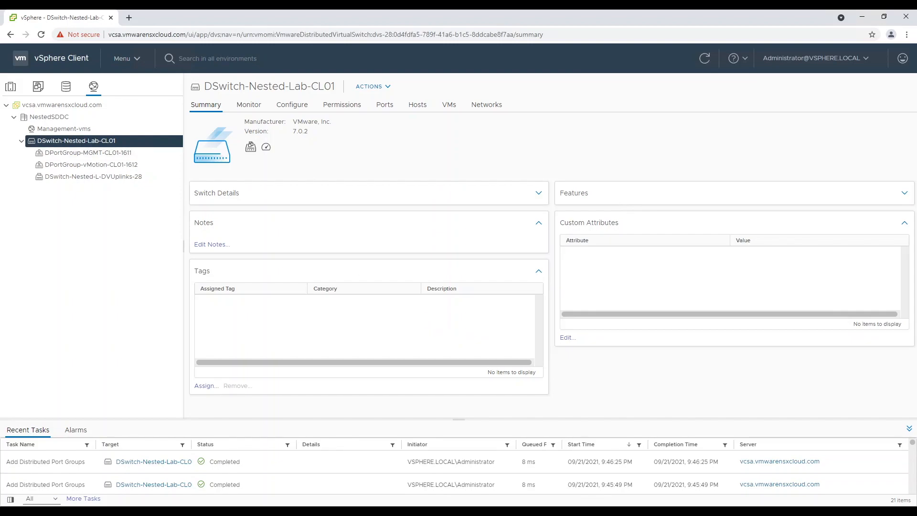
{"action": "right_click", "coordinate": [117, 142]}
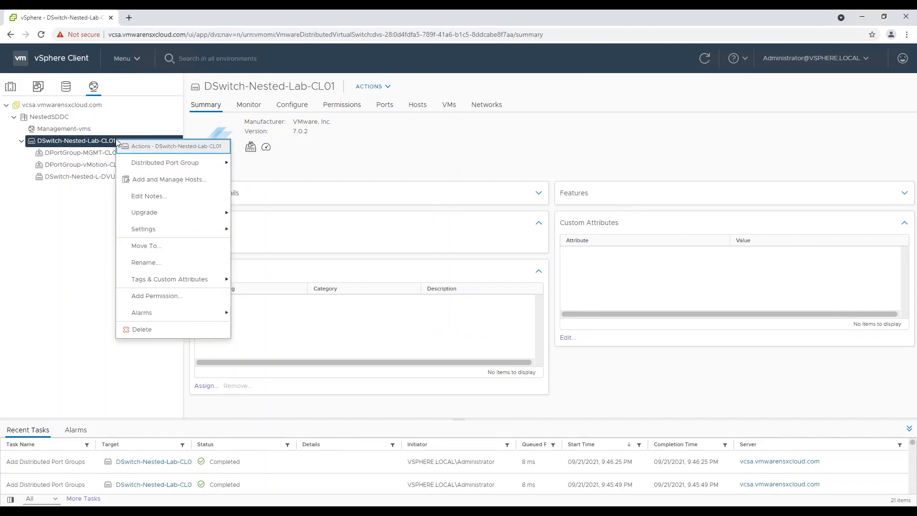
- Select all three ESXi hosts to add to the distributed switch
{"action": "left_click", "coordinate": [159, 184]}
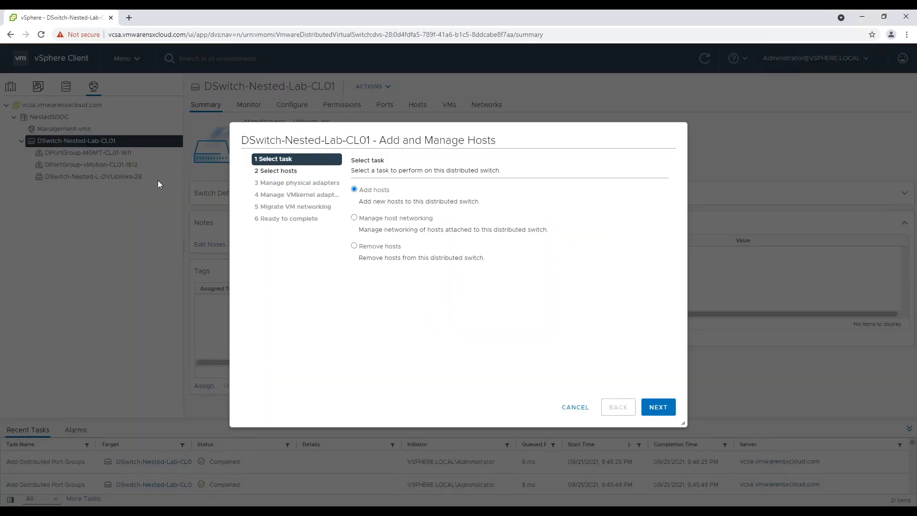
{"action": "left_click", "coordinate": [660, 406]}
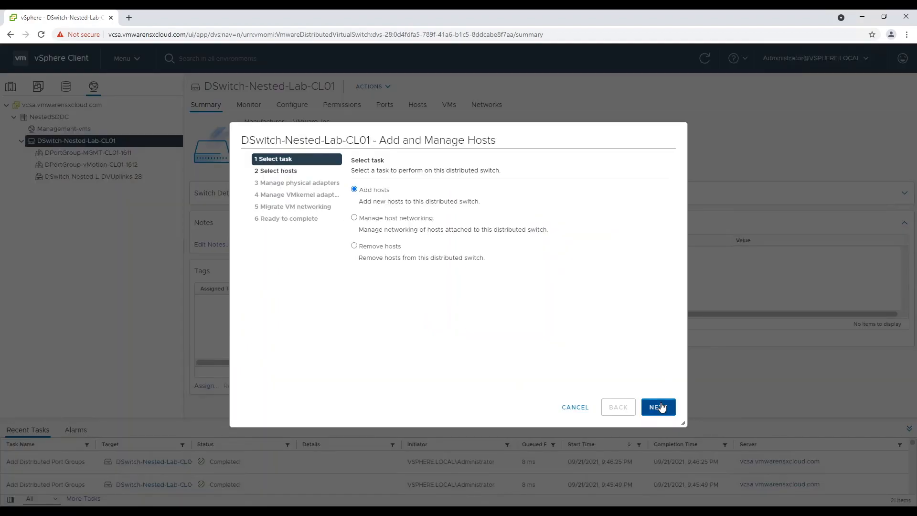
{"action": "left_click", "coordinate": [365, 192]}
{"action": "left_click", "coordinate": [276, 213]}
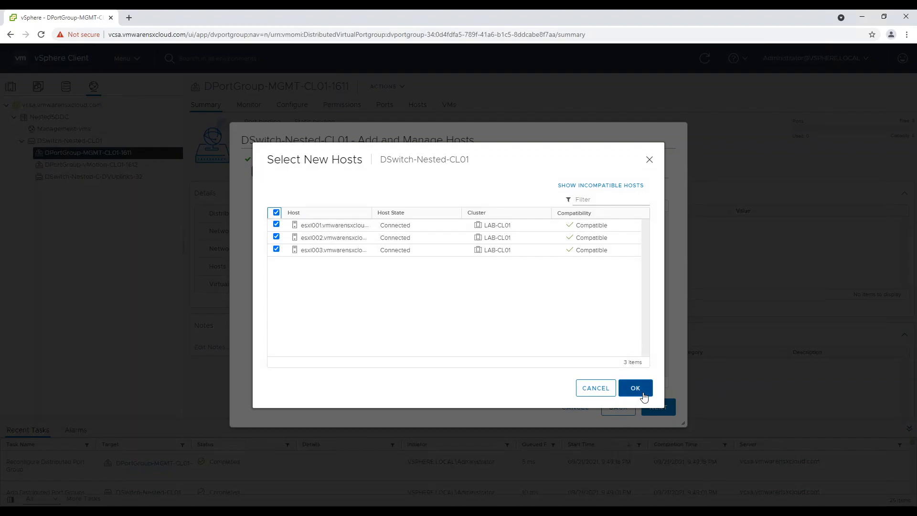
{"action": "left_click", "coordinate": [636, 388]}
{"action": "left_click", "coordinate": [664, 408]}
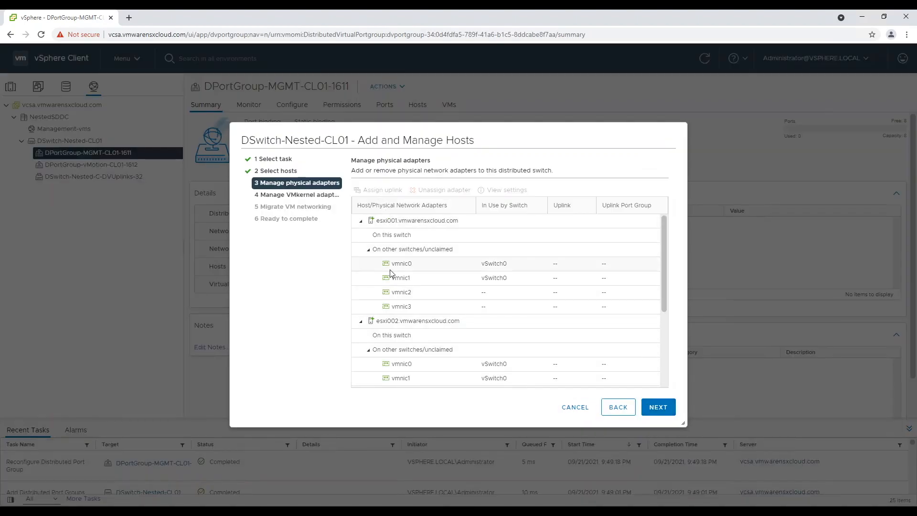
- Map vmnic2 to Uplink 1 and vmnic3 to Uplink 2 on every host
{"action": "left_click", "coordinate": [424, 293]}
{"action": "left_click", "coordinate": [382, 191]}
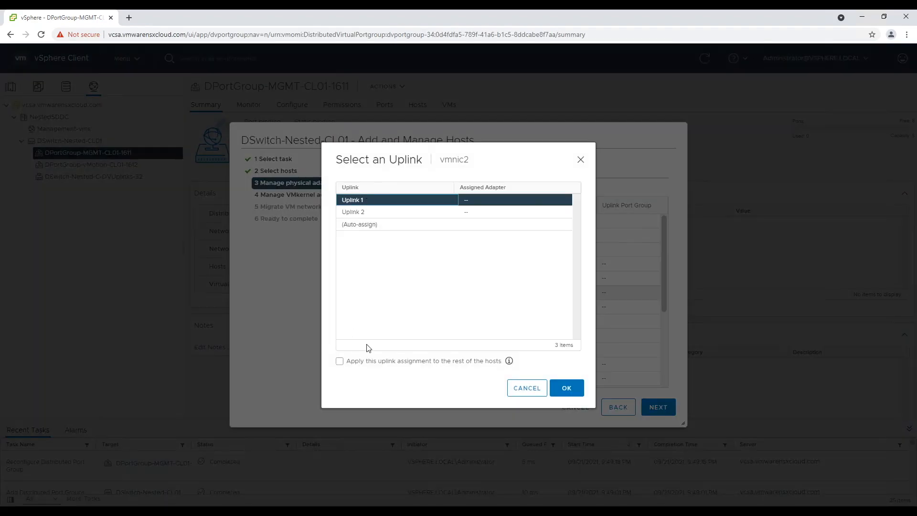
{"action": "left_click", "coordinate": [388, 361]}
{"action": "left_click", "coordinate": [566, 389]}
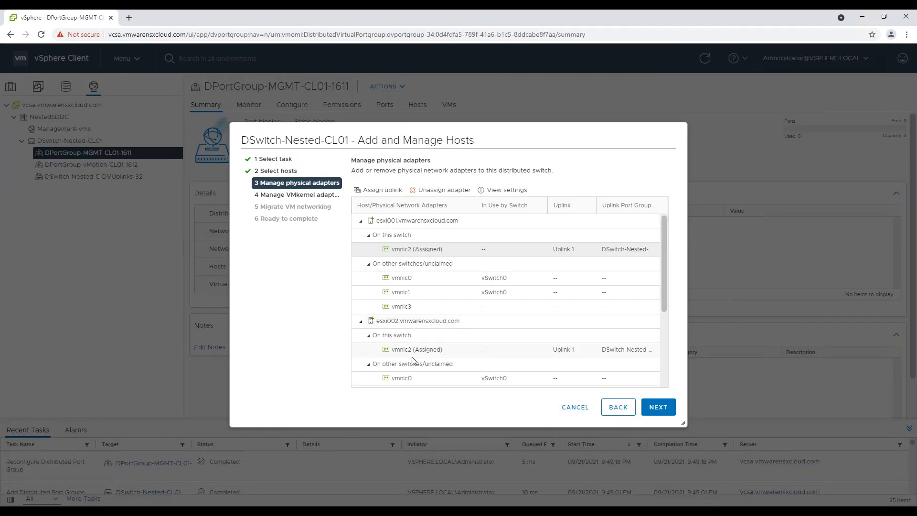
{"action": "left_click", "coordinate": [427, 308]}
{"action": "left_click", "coordinate": [383, 190]}
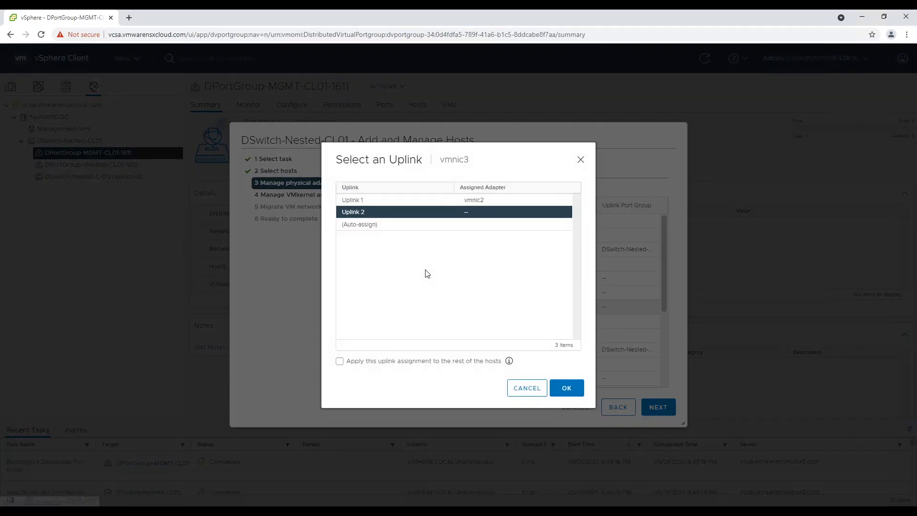
{"action": "left_click", "coordinate": [486, 361]}
{"action": "left_click", "coordinate": [576, 390]}
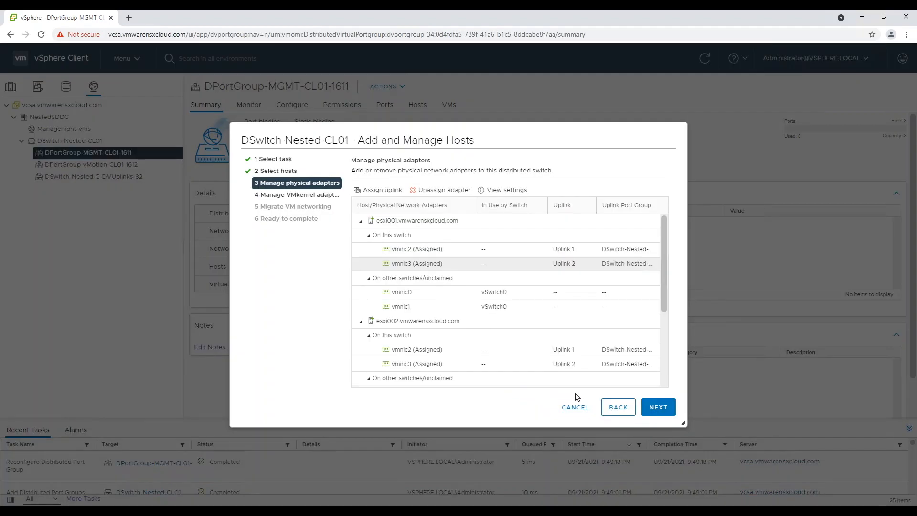
{"action": "left_click", "coordinate": [662, 409]}
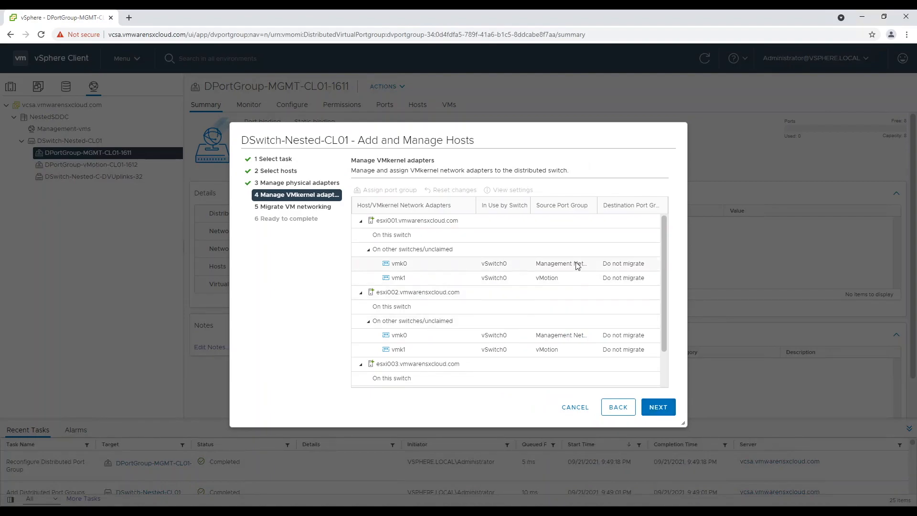
- Assign vmk0 to DPortGroup-MGMT on all three hosts
{"action": "left_click", "coordinate": [648, 267]}
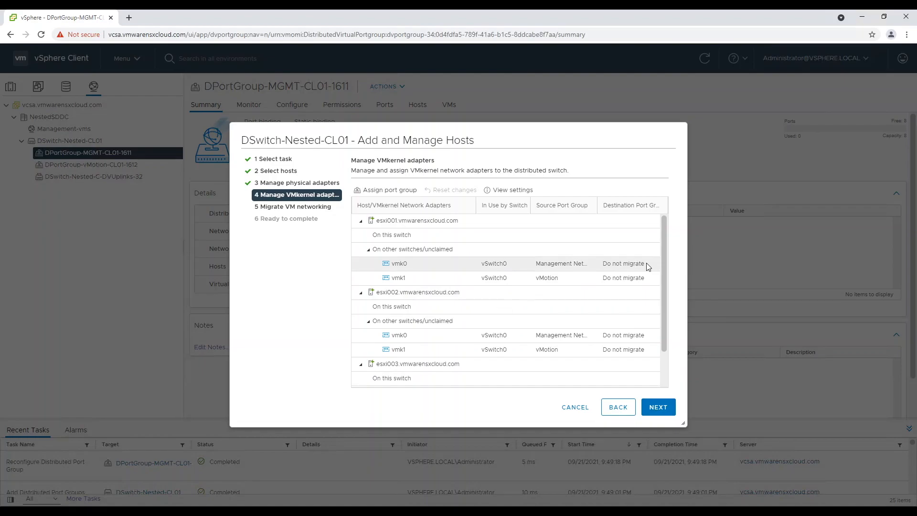
{"action": "left_click", "coordinate": [385, 190]}
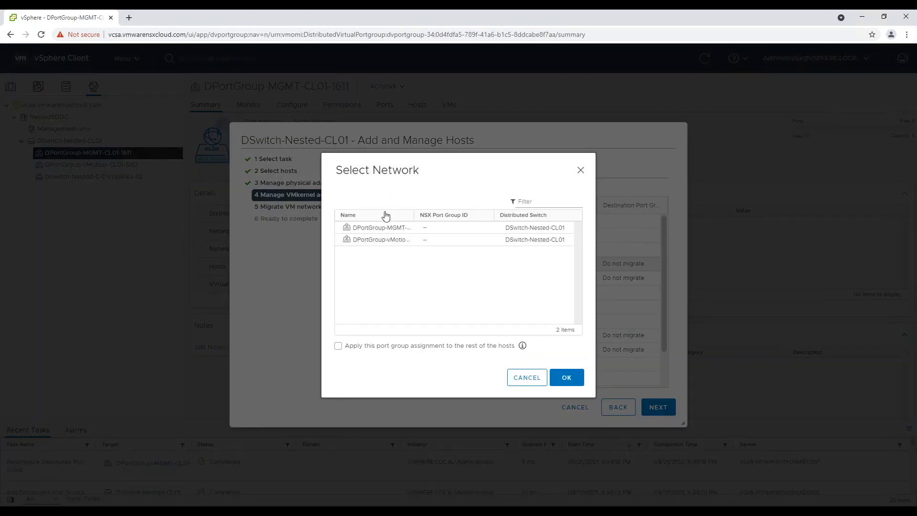
{"action": "left_click", "coordinate": [383, 228]}
{"action": "left_click", "coordinate": [359, 347]}
{"action": "left_click", "coordinate": [578, 379]}
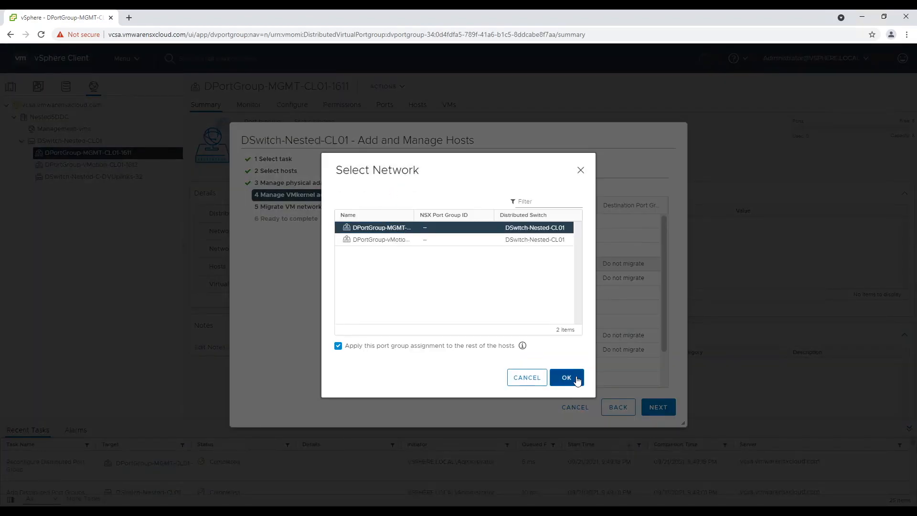
- Assign vmk1 to DPortGroup-vMotion on all three hosts
{"action": "left_click", "coordinate": [570, 283]}
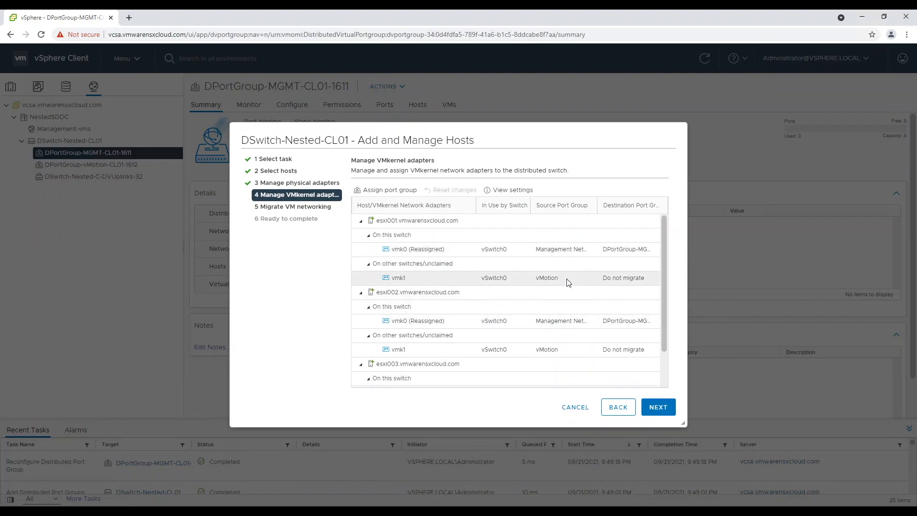
{"action": "left_click", "coordinate": [396, 190]}
{"action": "left_click", "coordinate": [502, 243]}
{"action": "left_click", "coordinate": [412, 347]}
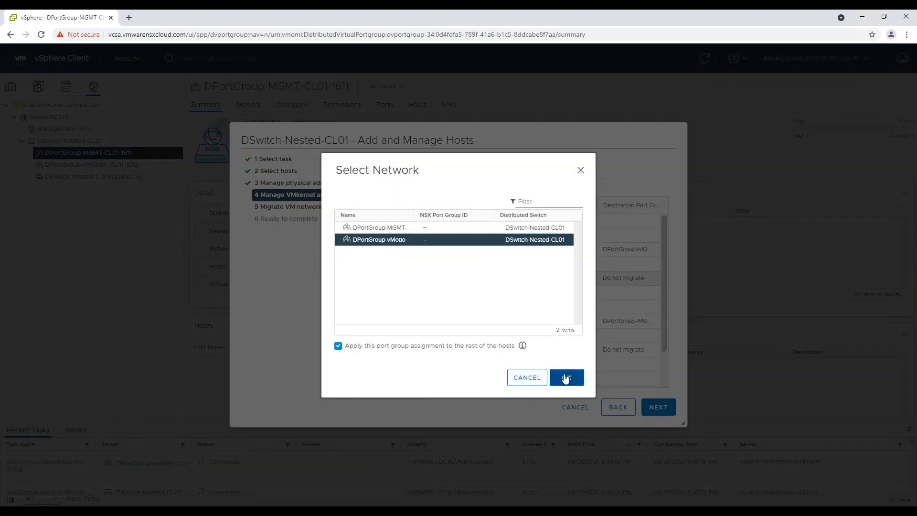
{"action": "left_click", "coordinate": [566, 378]}
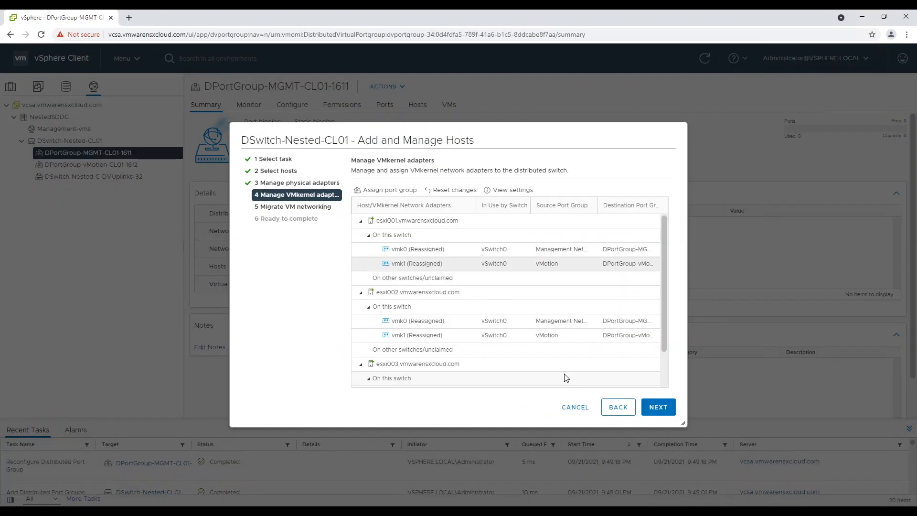
- Migrate the vcsa VM's networking to the MGMT port group and finish the wizard
{"action": "scroll", "coordinate": [566, 378], "scroll_direction": "down", "scroll_amount": 1}
{"action": "left_click", "coordinate": [658, 406]}
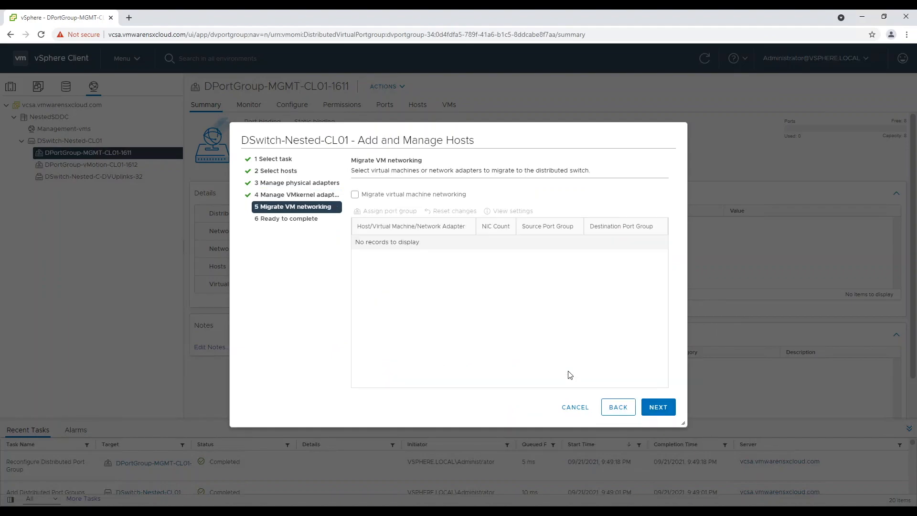
{"action": "left_click", "coordinate": [355, 194]}
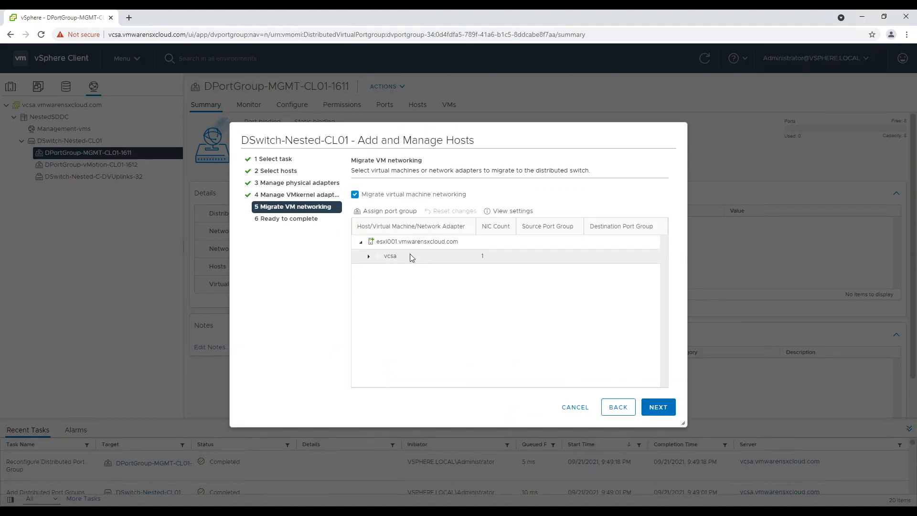
{"action": "left_click", "coordinate": [387, 210]}
{"action": "left_click", "coordinate": [389, 242]}
{"action": "left_click", "coordinate": [567, 371]}
{"action": "left_click", "coordinate": [665, 409]}
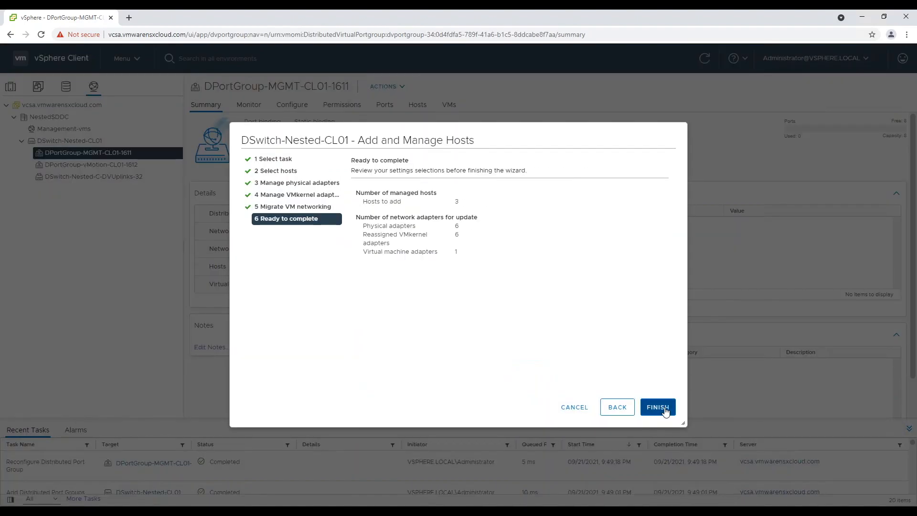
{"action": "left_click", "coordinate": [665, 410]}
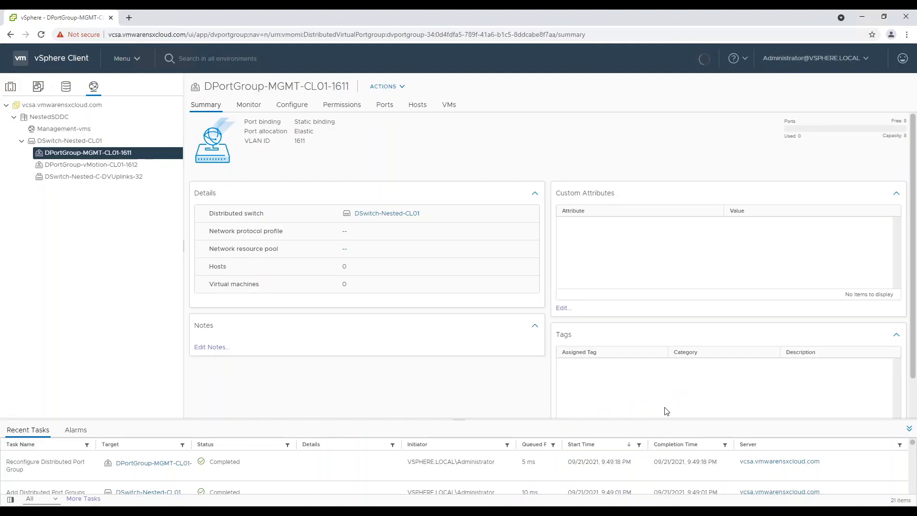